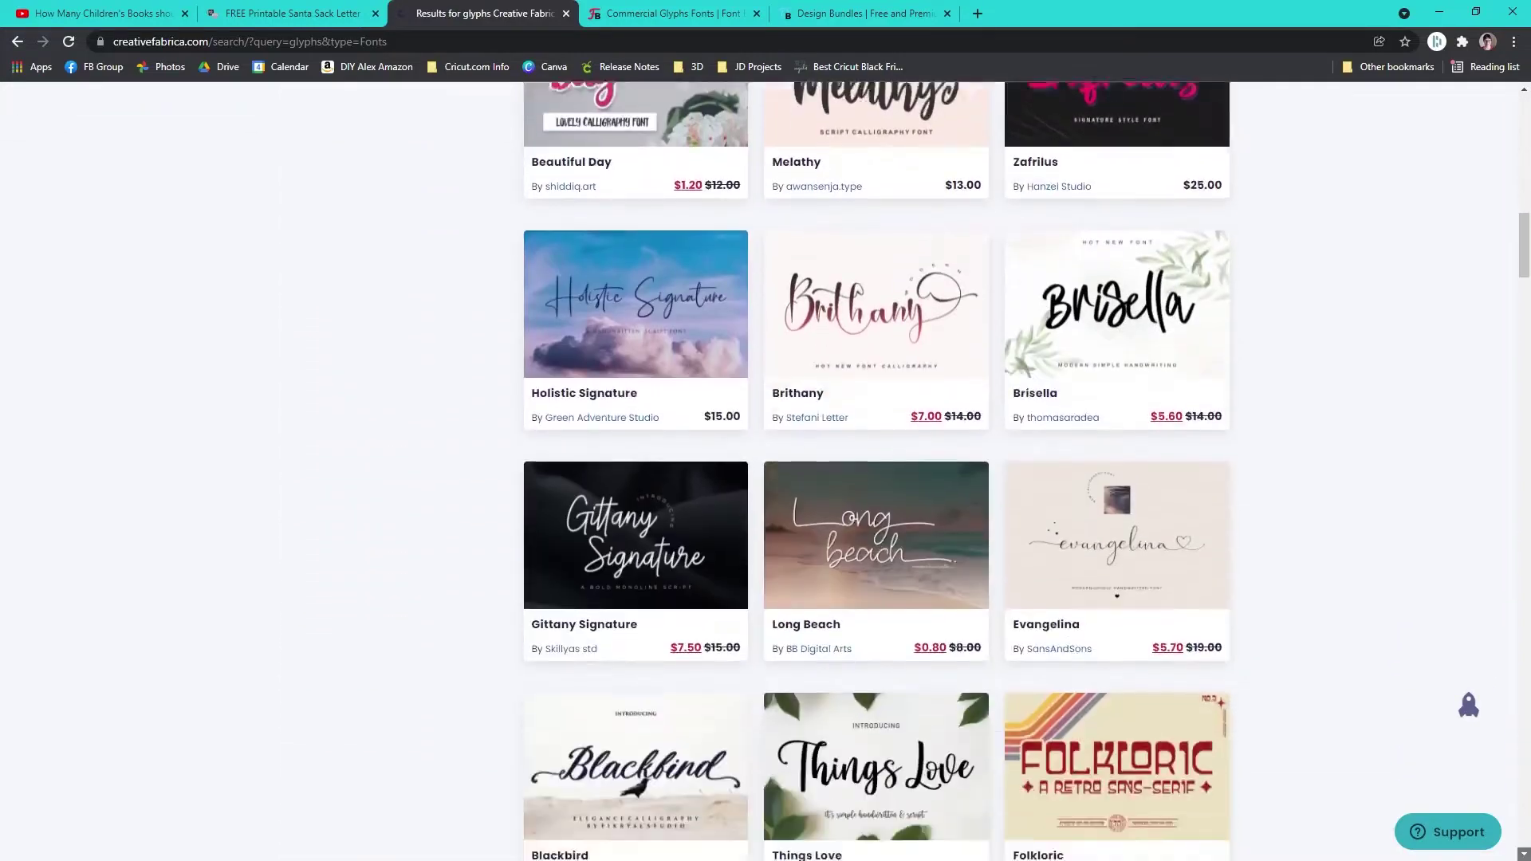
- Scroll through the Creative Fabrica glyph font search results
scroll(765, 470, "down", 20)
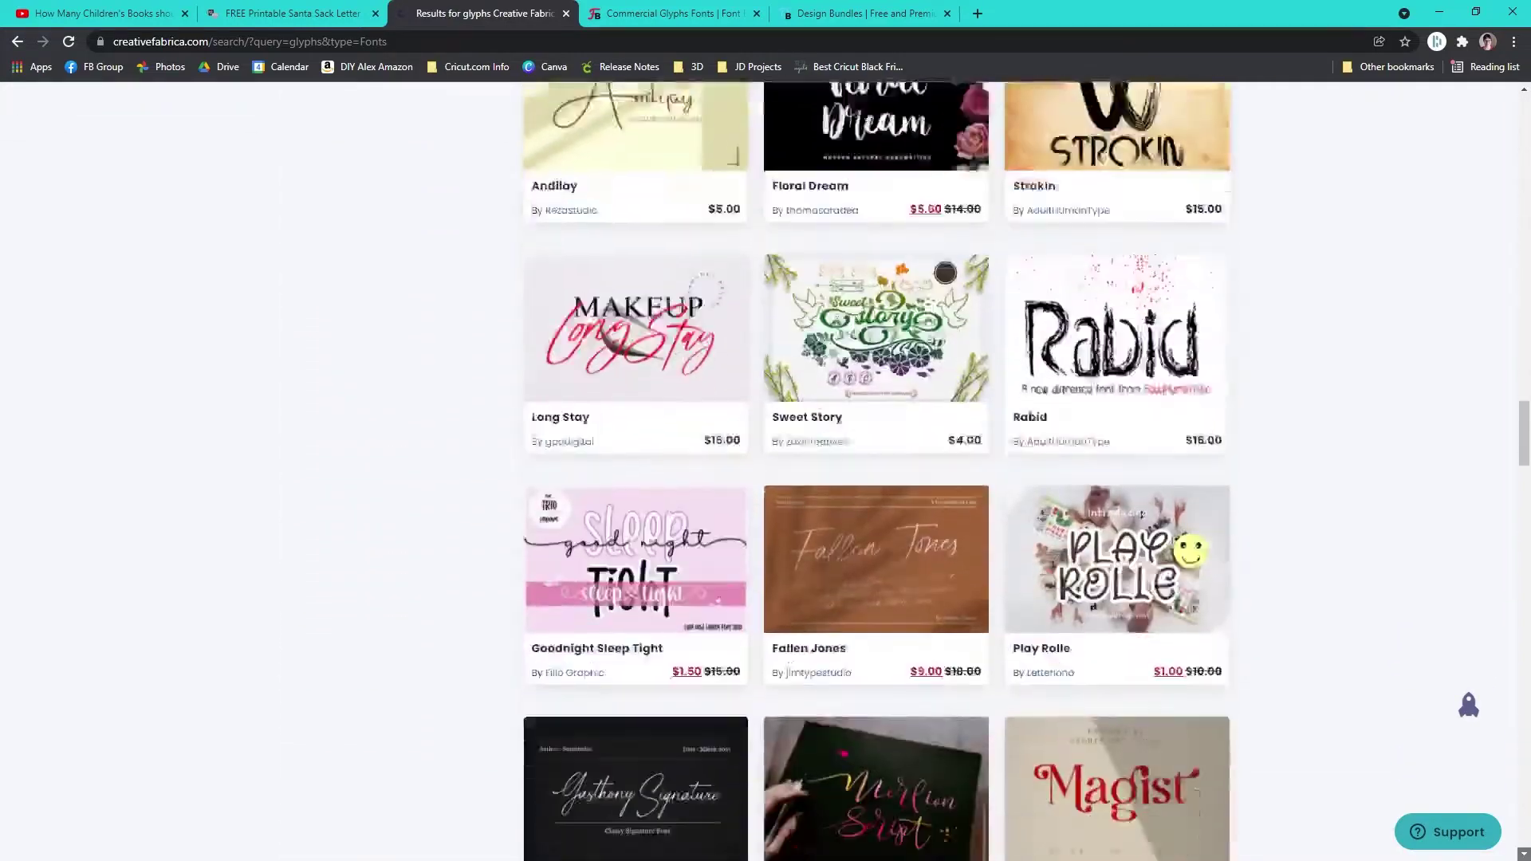
scroll(765, 470, "down", 20)
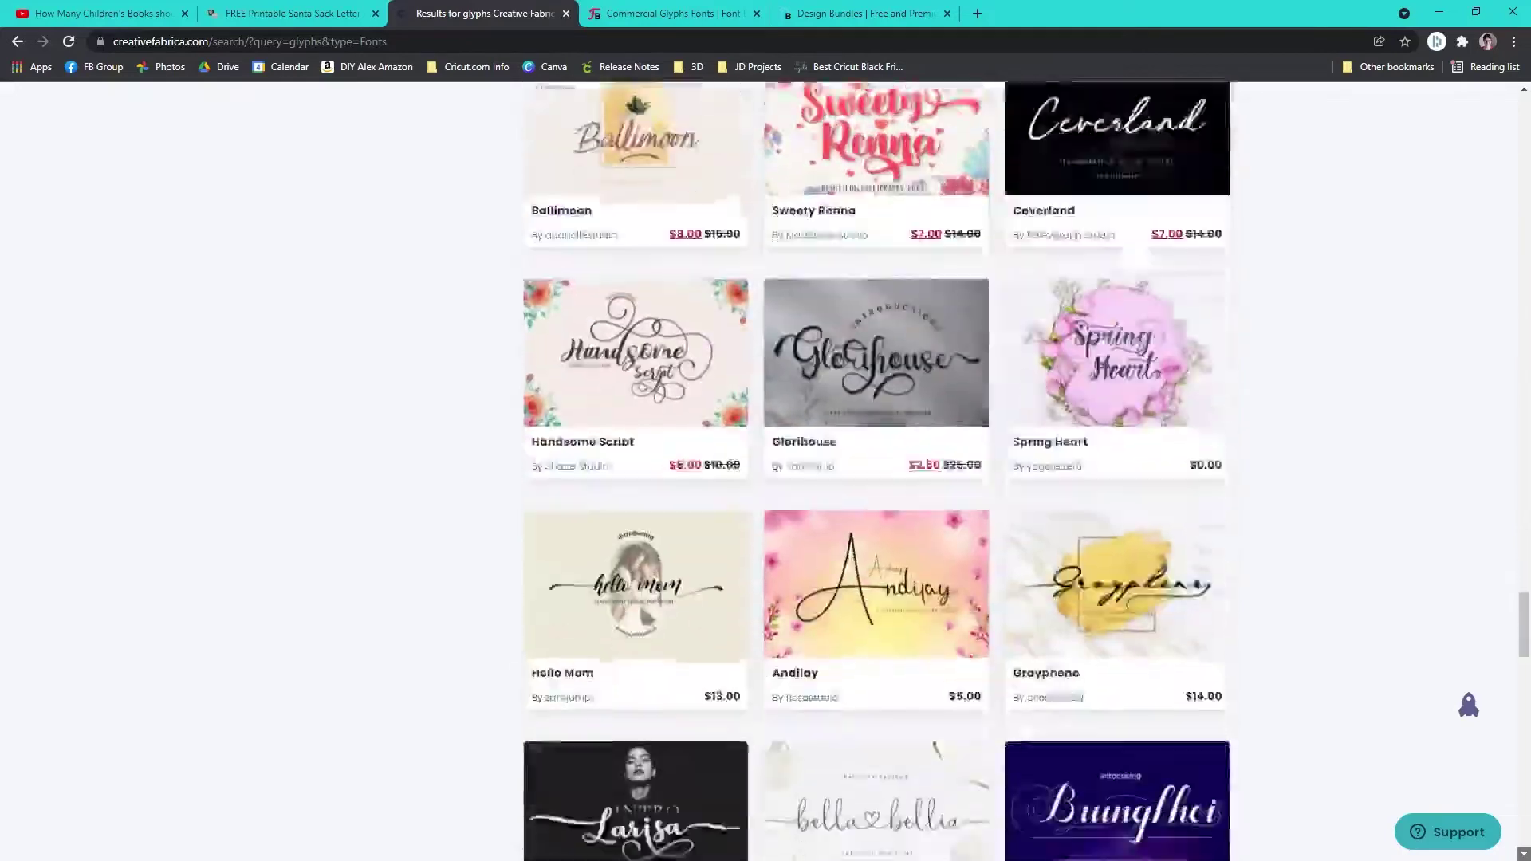
- Switch to the Font Bundles commercial glyphs fonts tab and browse its results
scroll(766, 470, "down", 13)
key("ctrl+Tab")
scroll(766, 470, "down", 4)
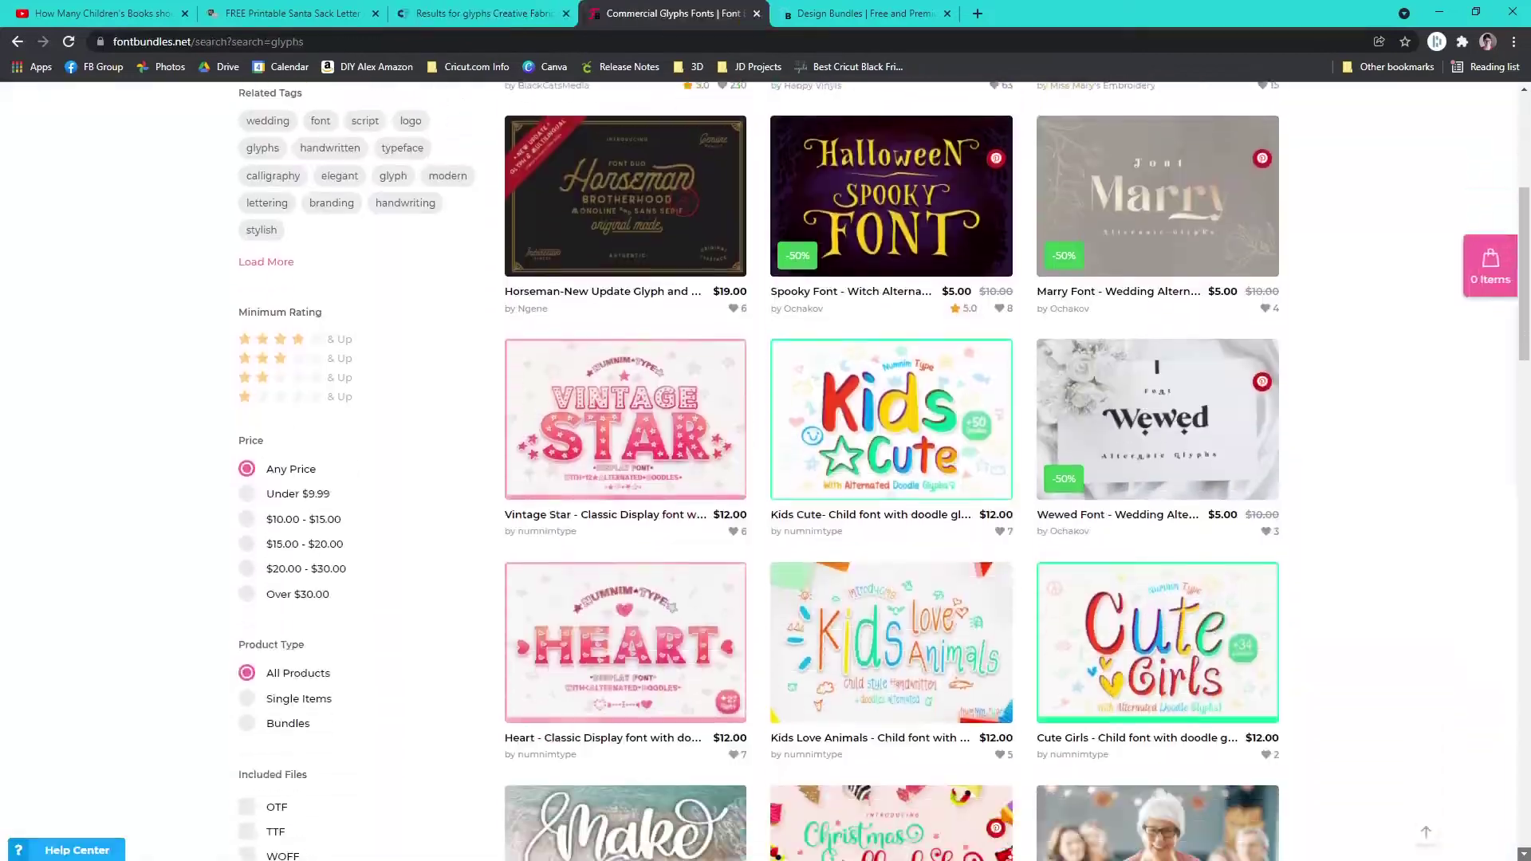
scroll(766, 470, "down", 14)
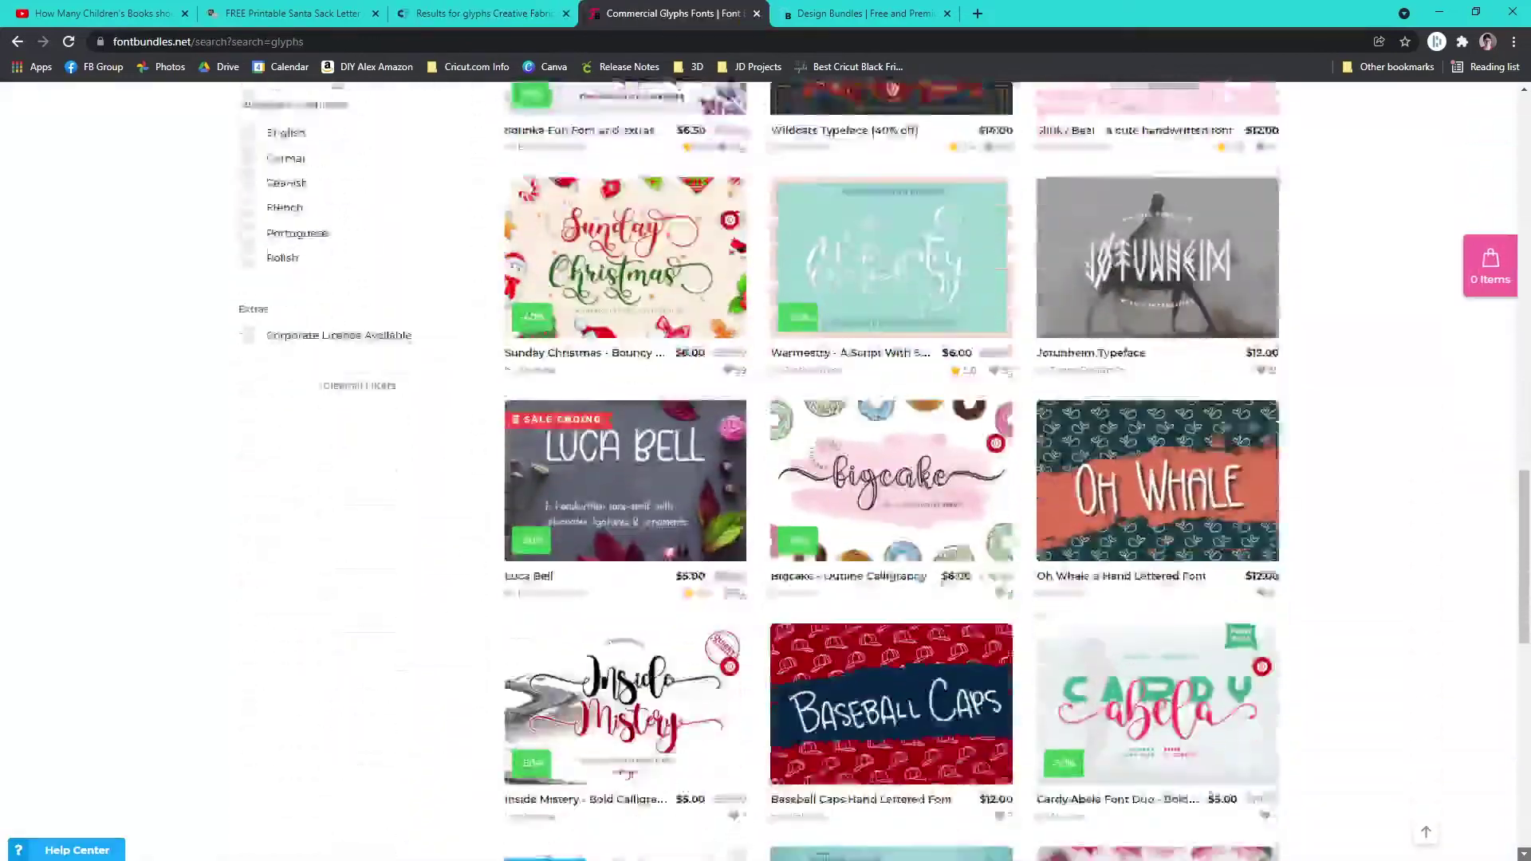
scroll(765, 470, "down", 4)
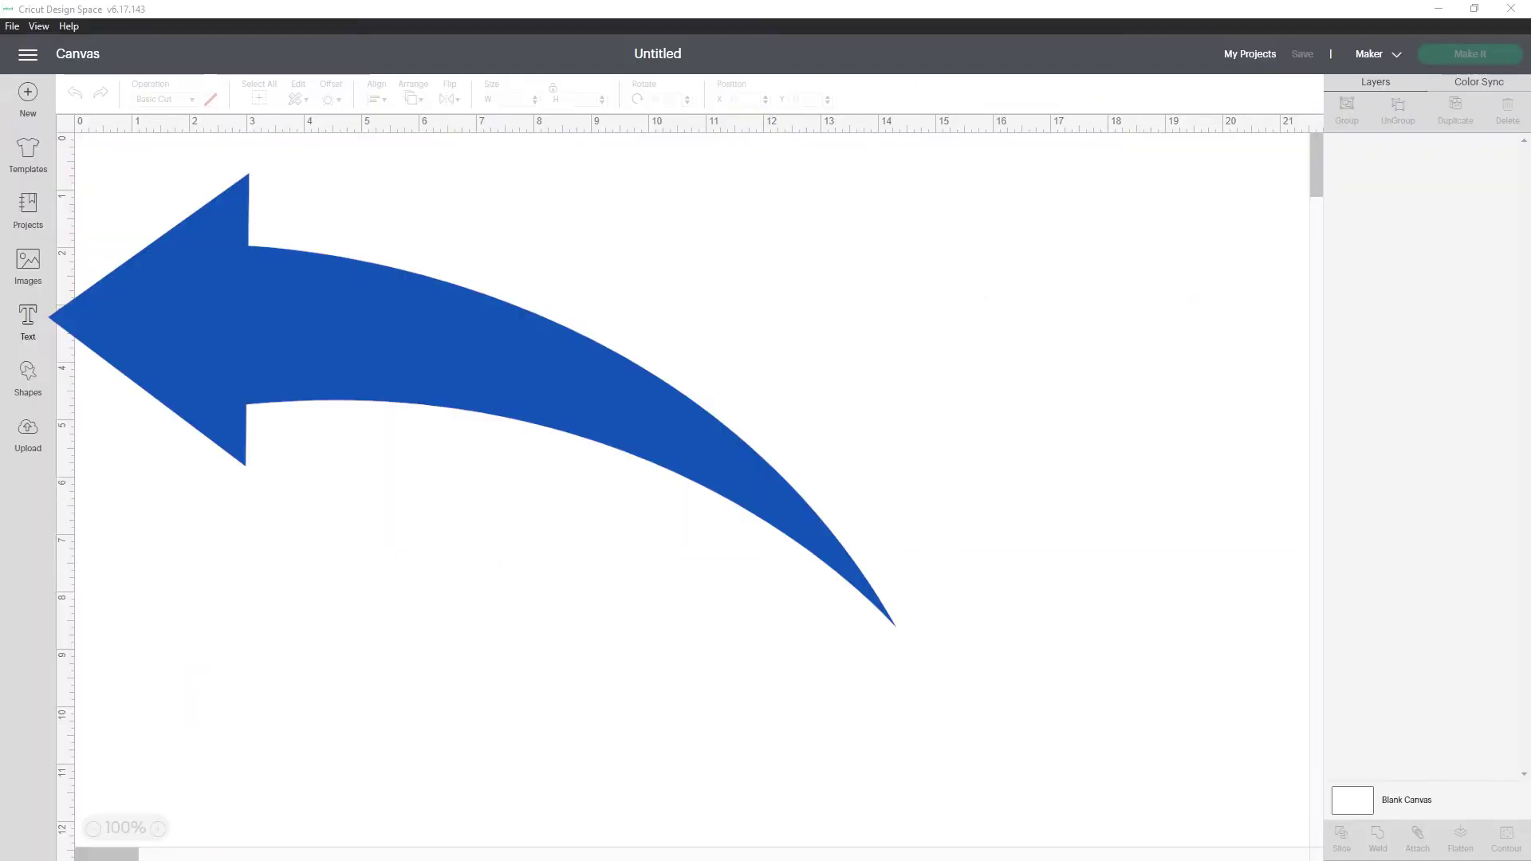
- Add a 'Noah and Allie' text layer in the I Love Glitter font and select it
left_click(28, 319)
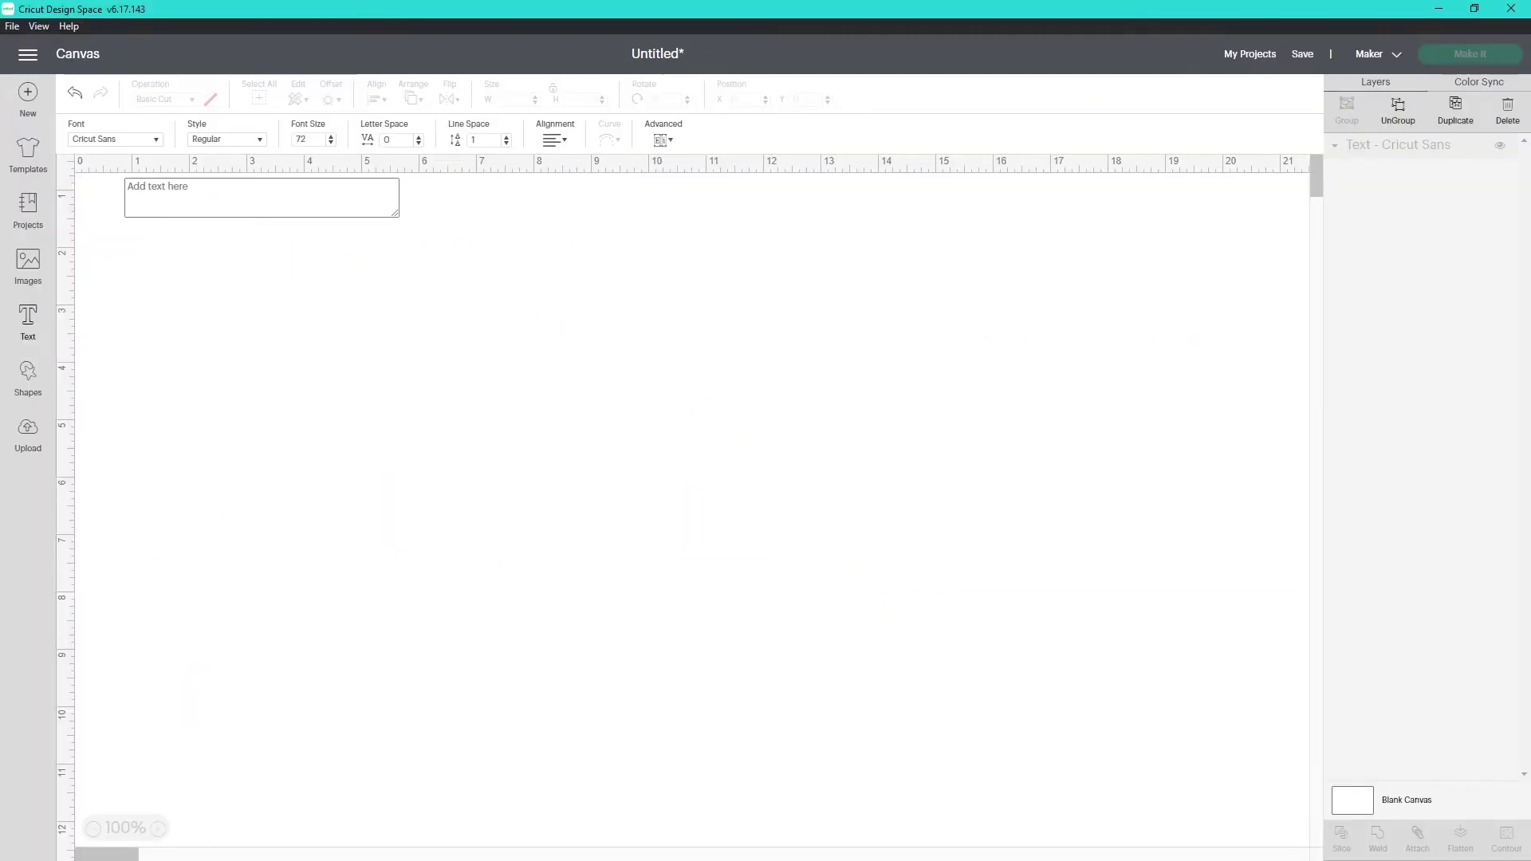
left_click(115, 138)
type("i lov")
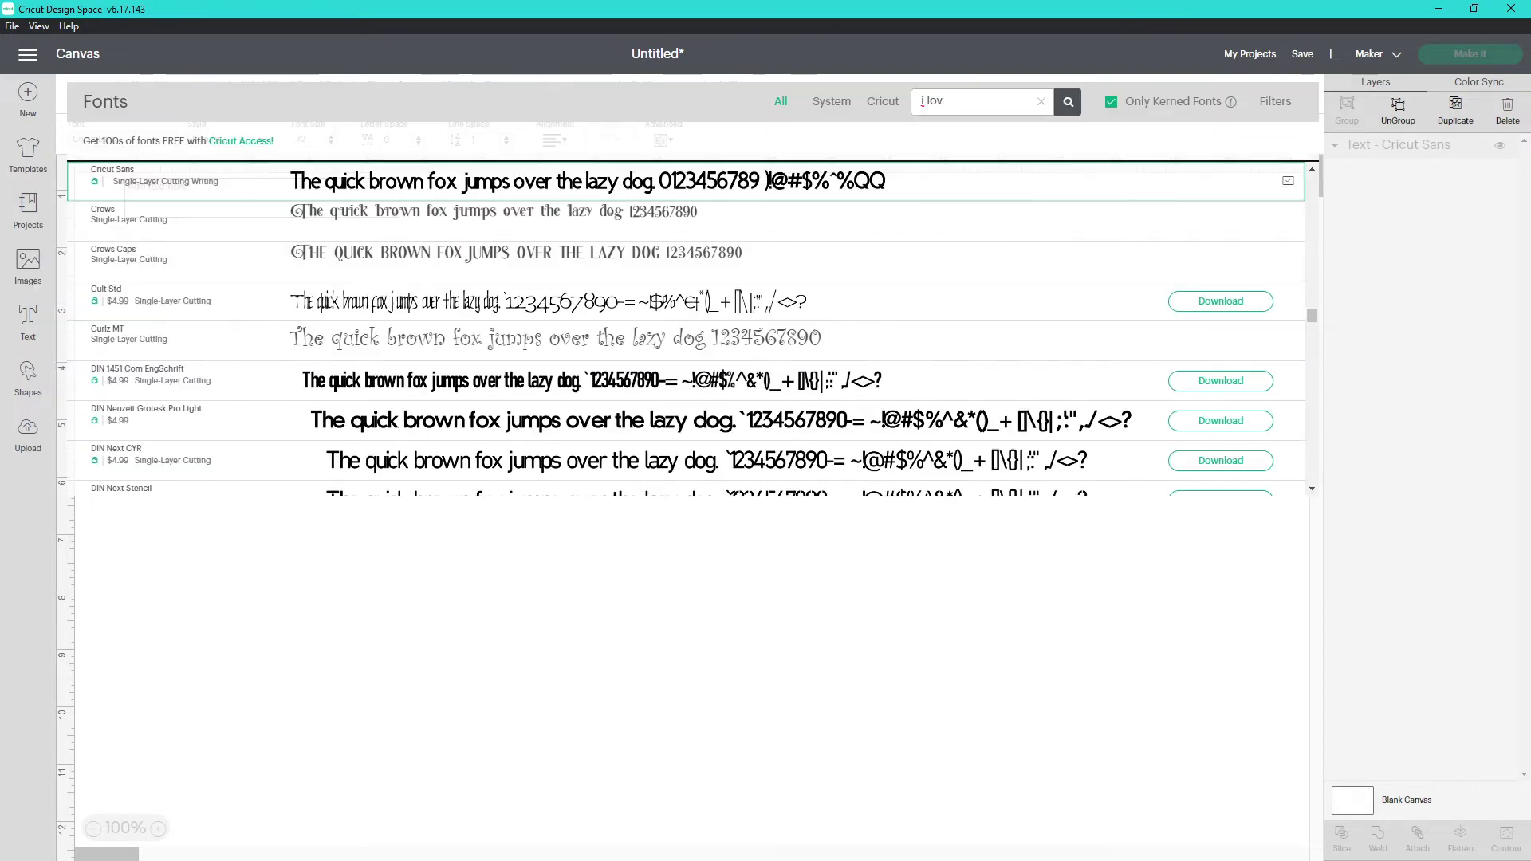
type("e glitter")
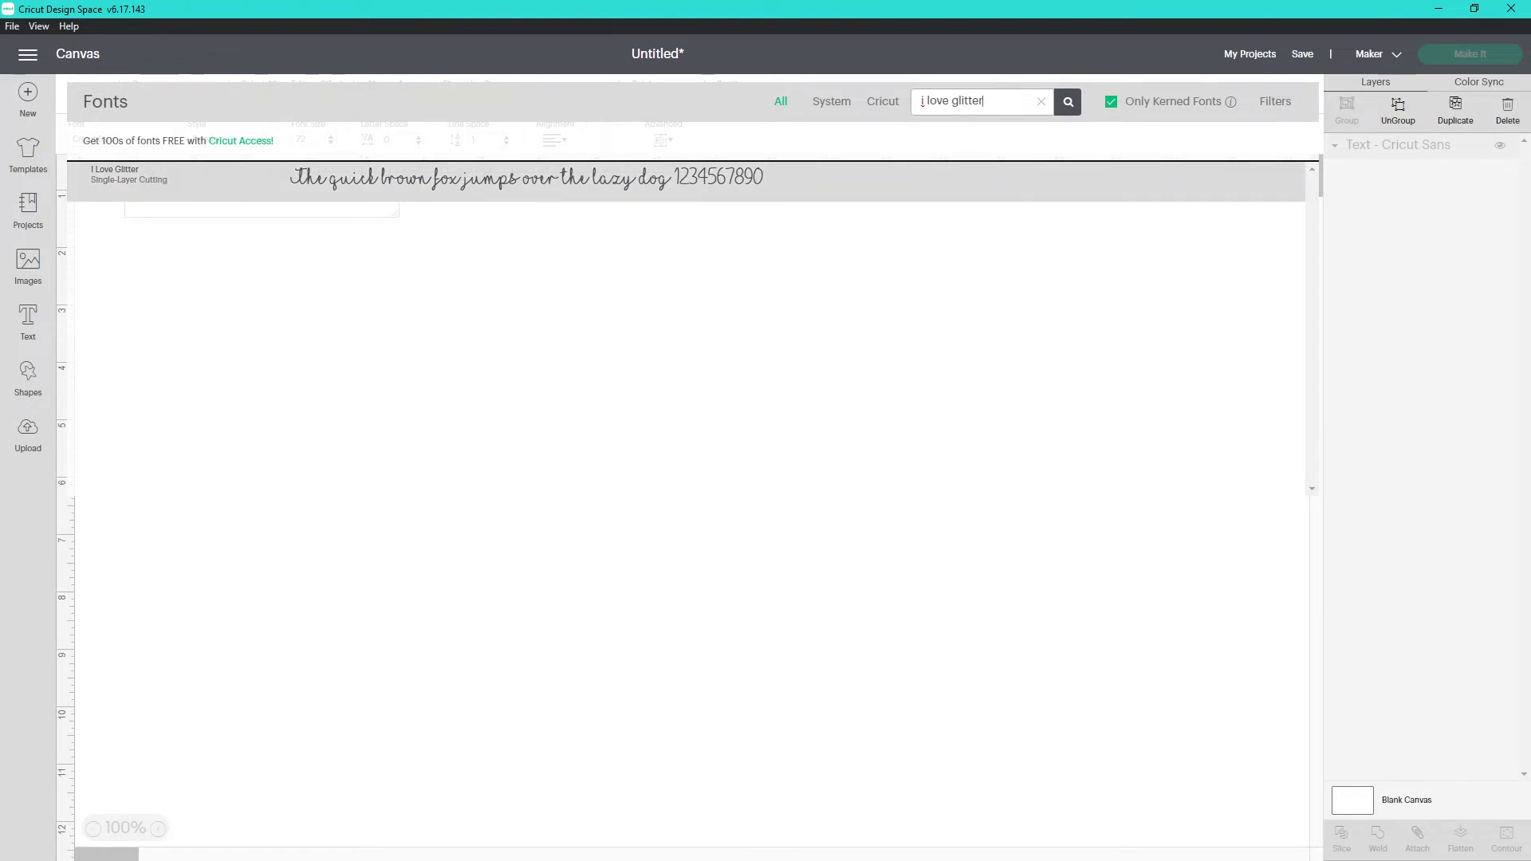
left_click(479, 180)
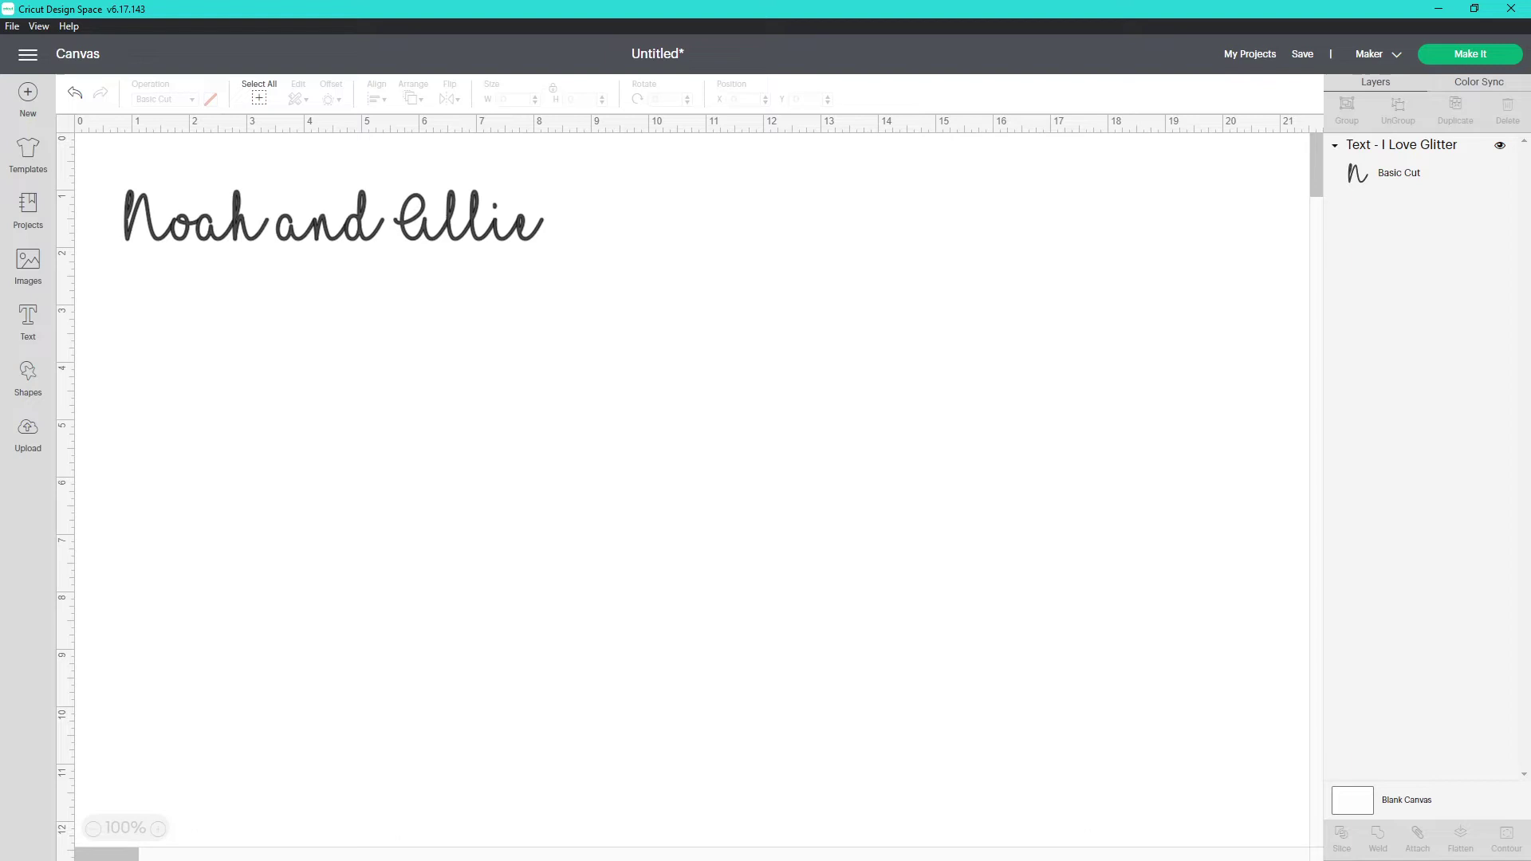
left_click(334, 205)
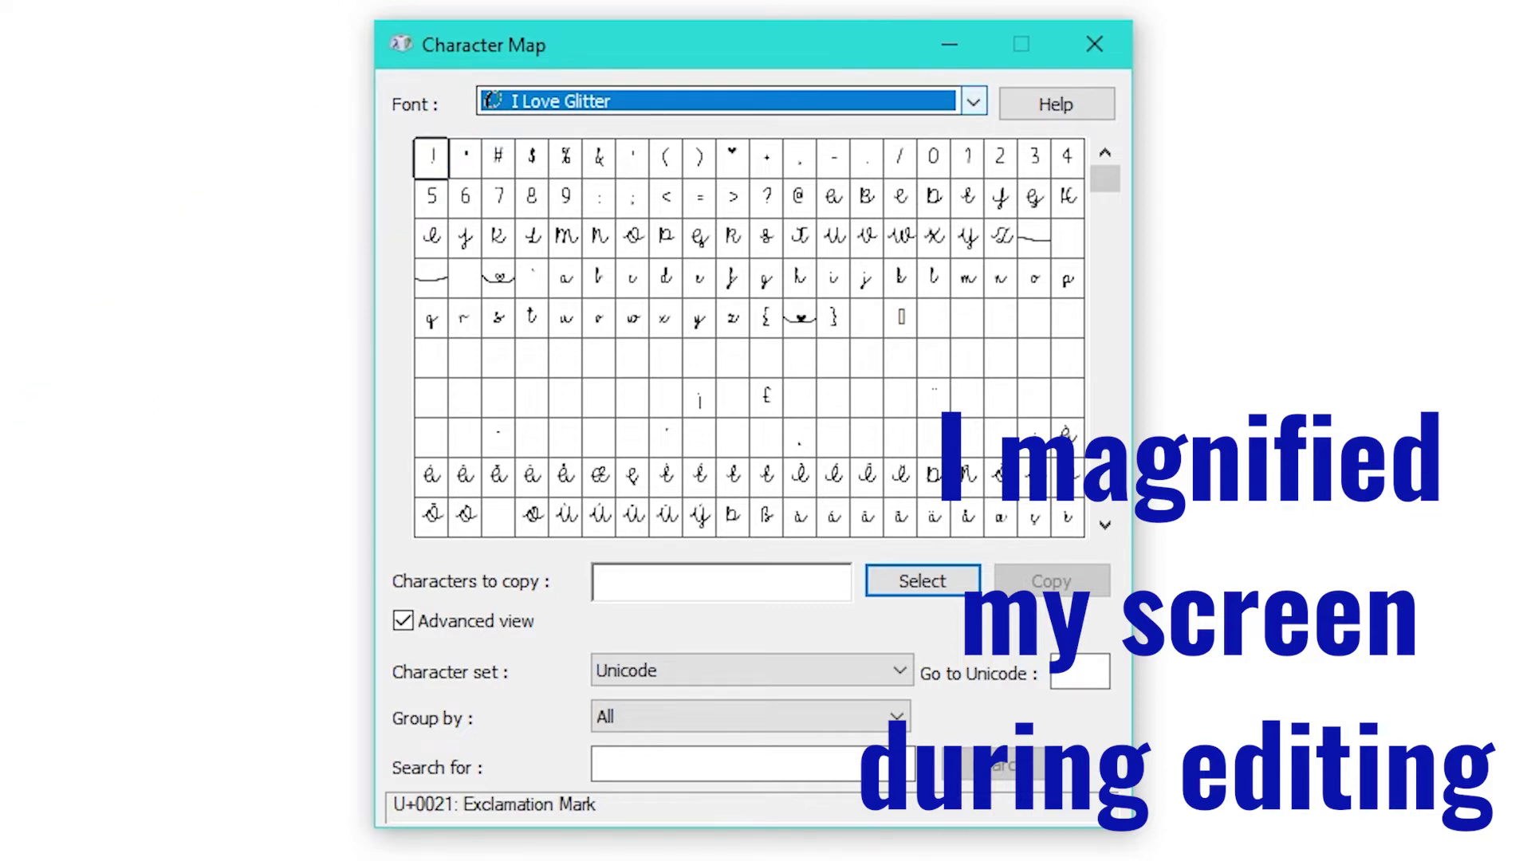
- Choose I Love Glitter in Character Map and enlarge its Low Line glyph (U+005F)
left_click(973, 102)
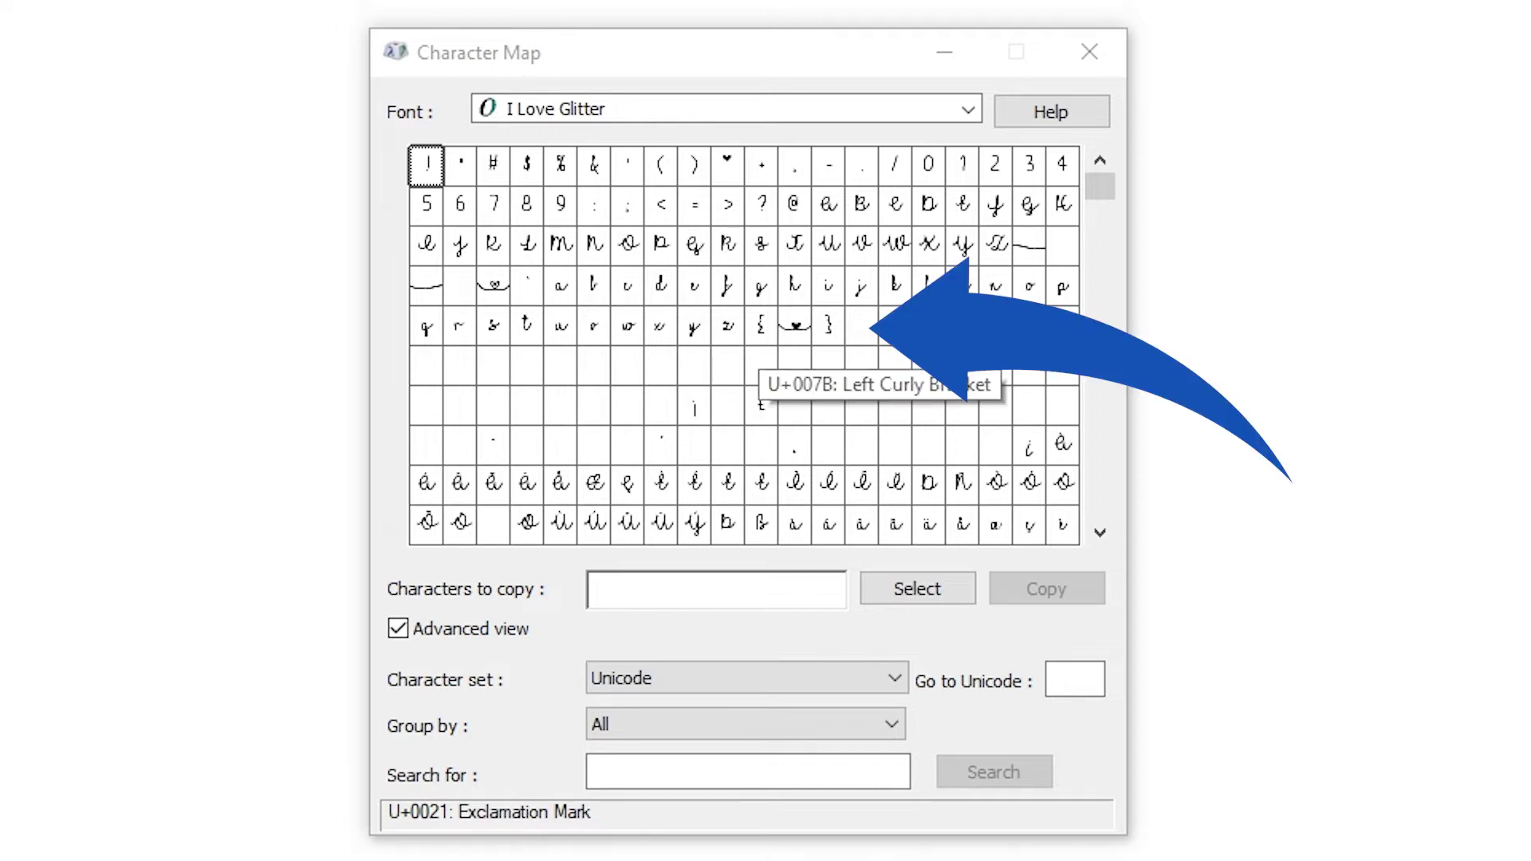
left_click(492, 284)
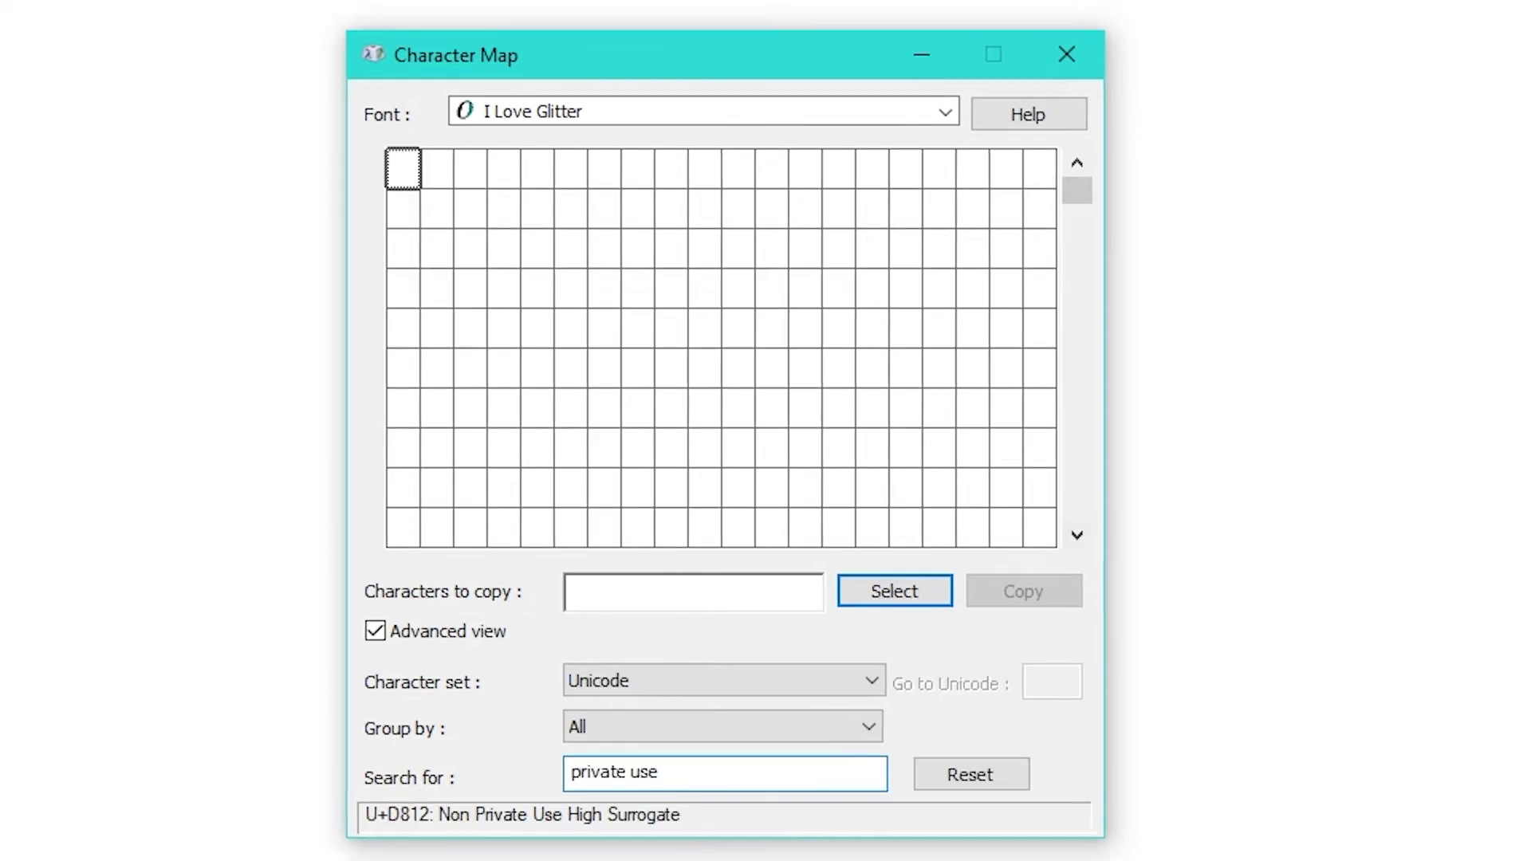
- Browse the I Love Glitter private use glyphs and add double-heart U+E02B to Characters to copy
scroll(722, 348, "down", 10)
scroll(722, 348, "up", 5)
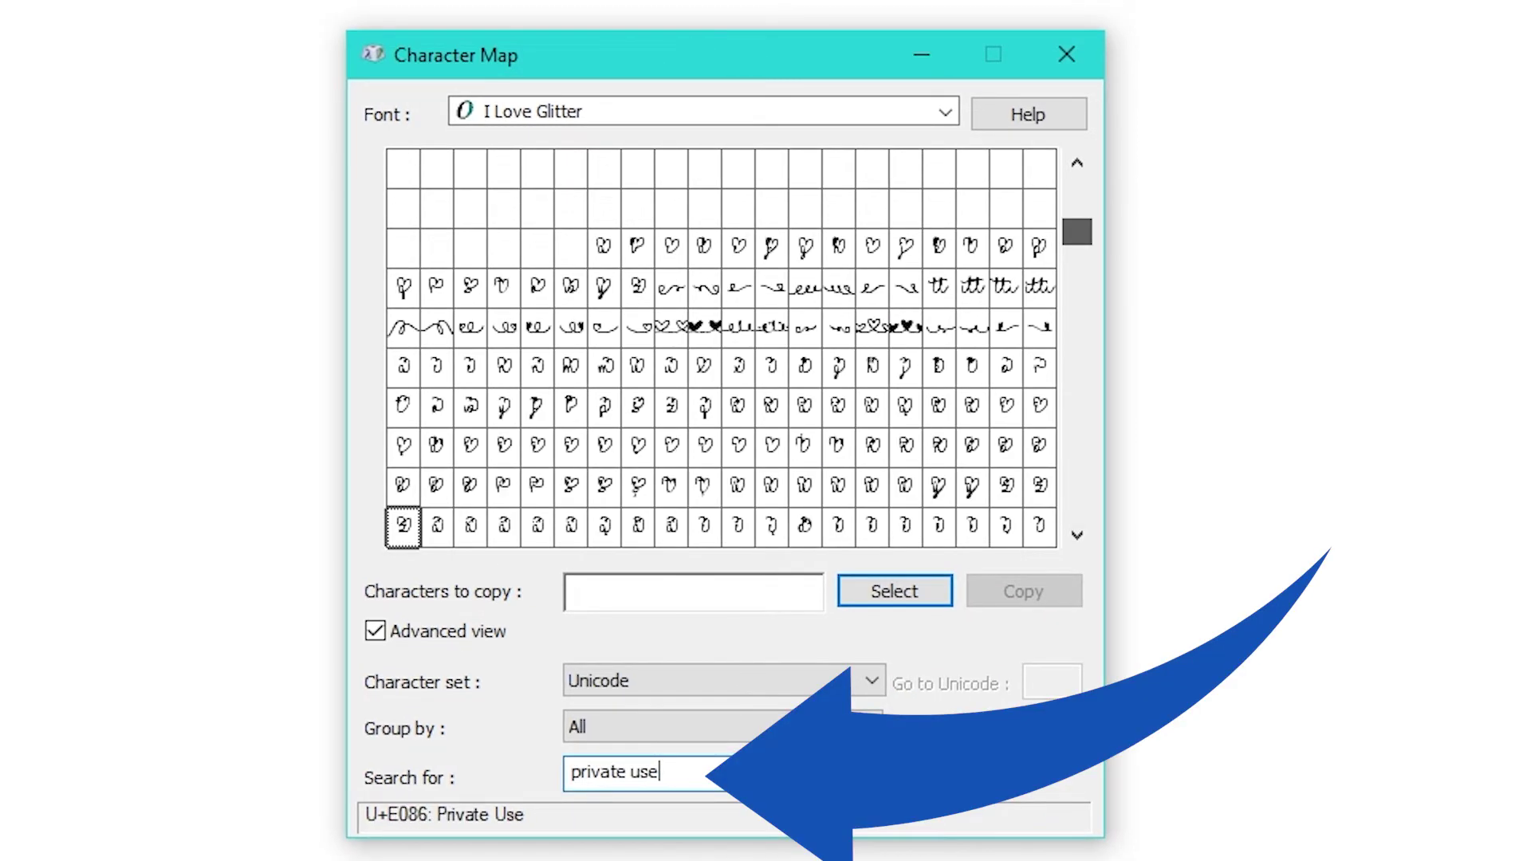
scroll(722, 347, "up", 3)
scroll(721, 348, "down", 4)
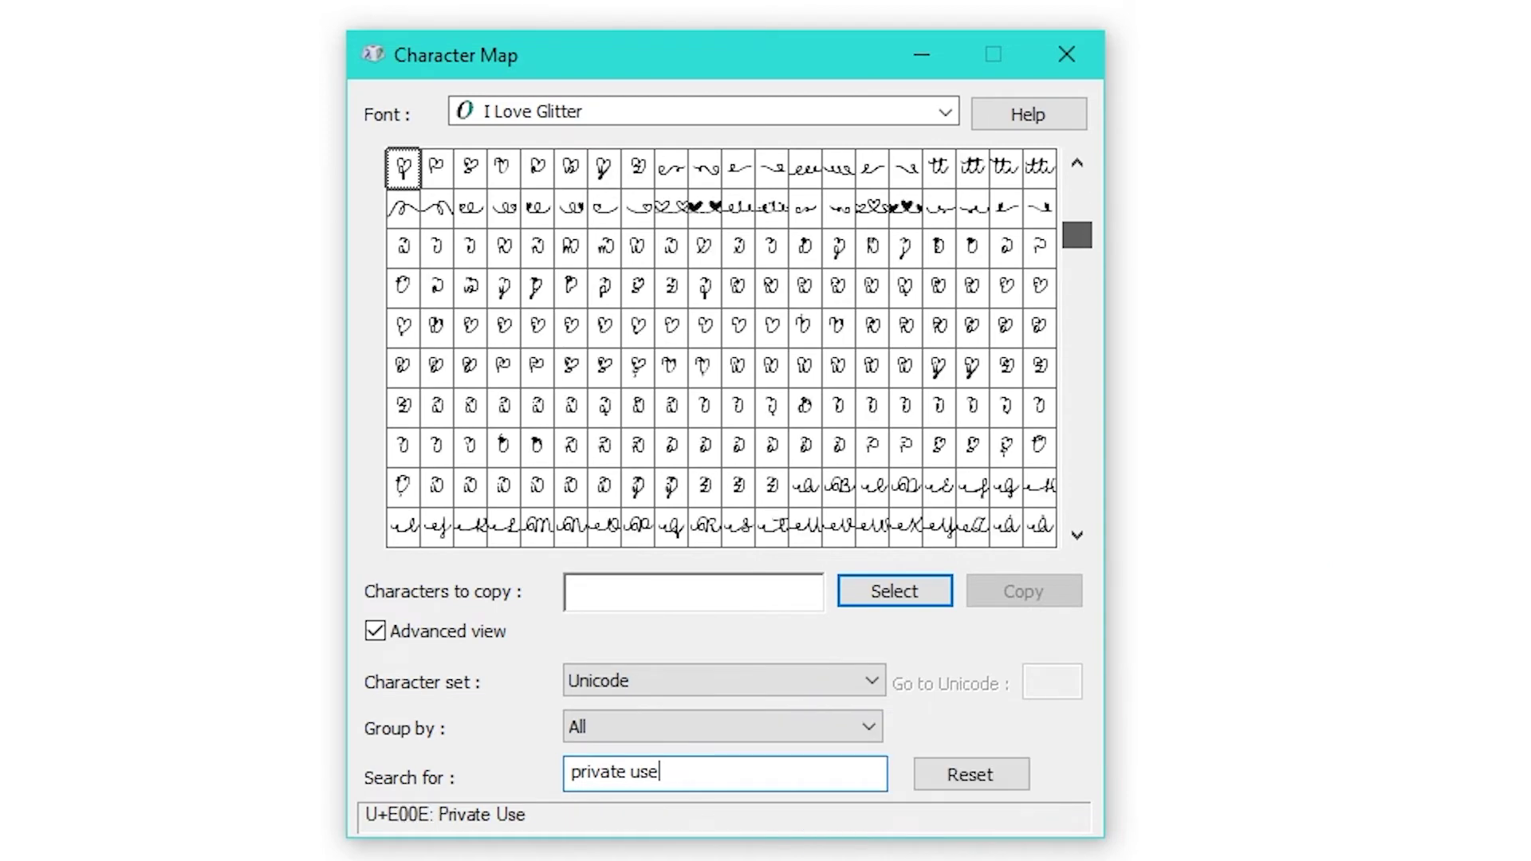
scroll(722, 348, "down", 3)
scroll(721, 348, "up", 5)
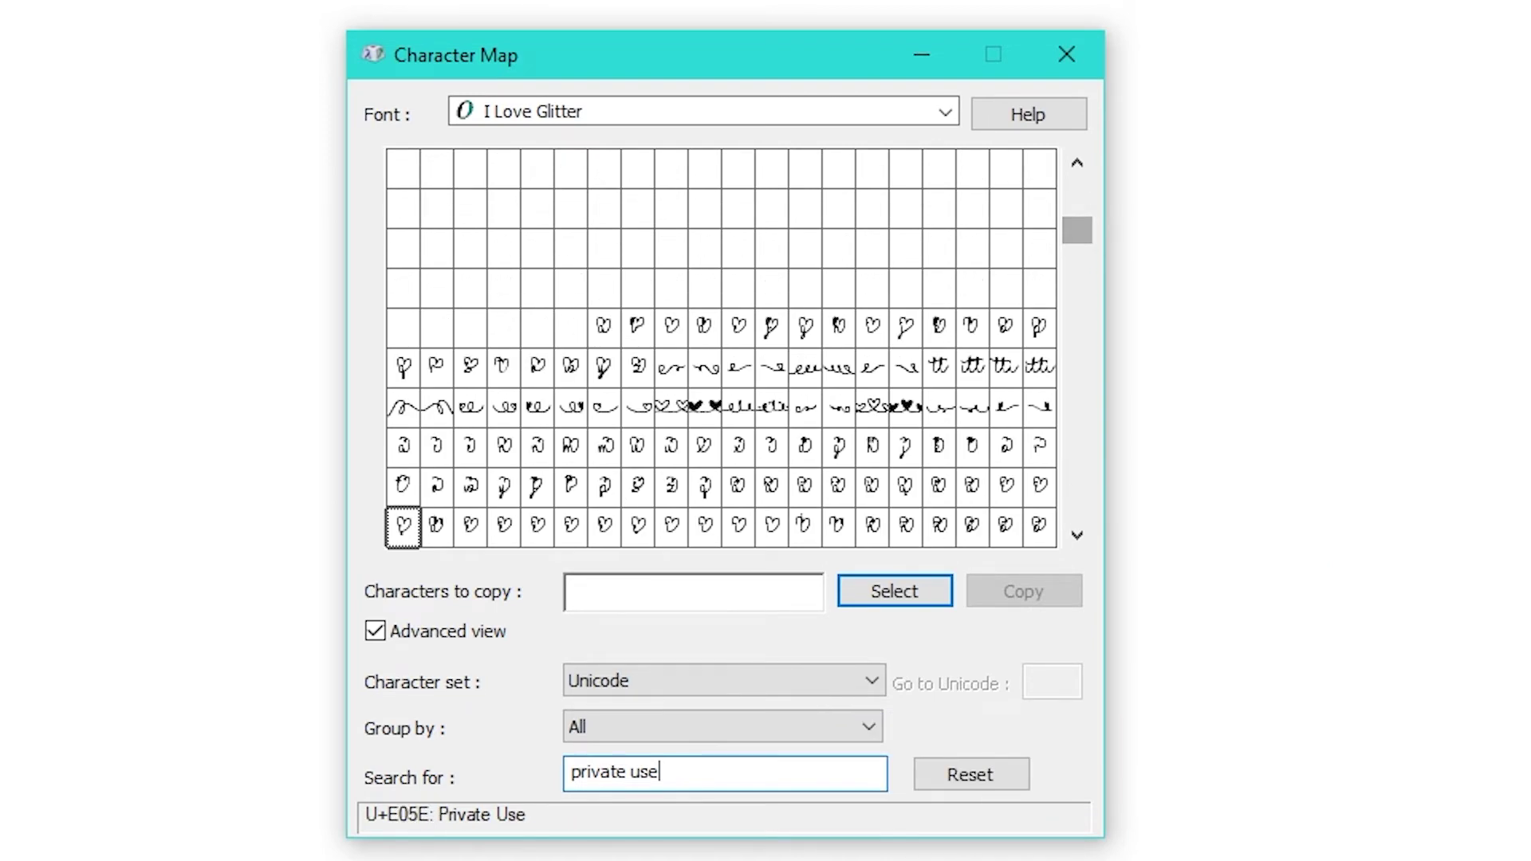
left_click(537, 524)
scroll(537, 524, "down", 4)
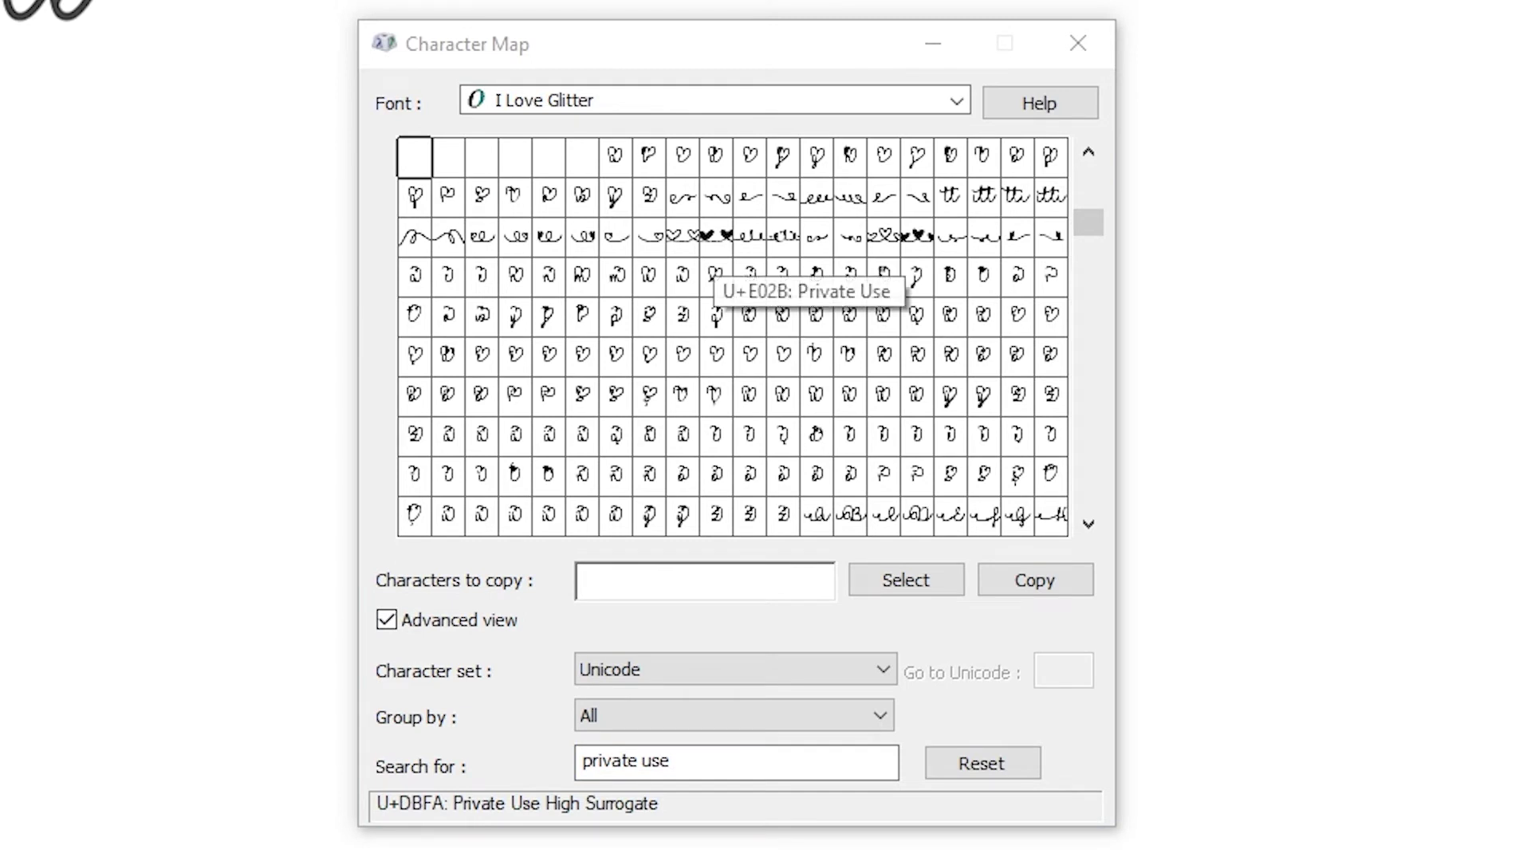
double_click(716, 237)
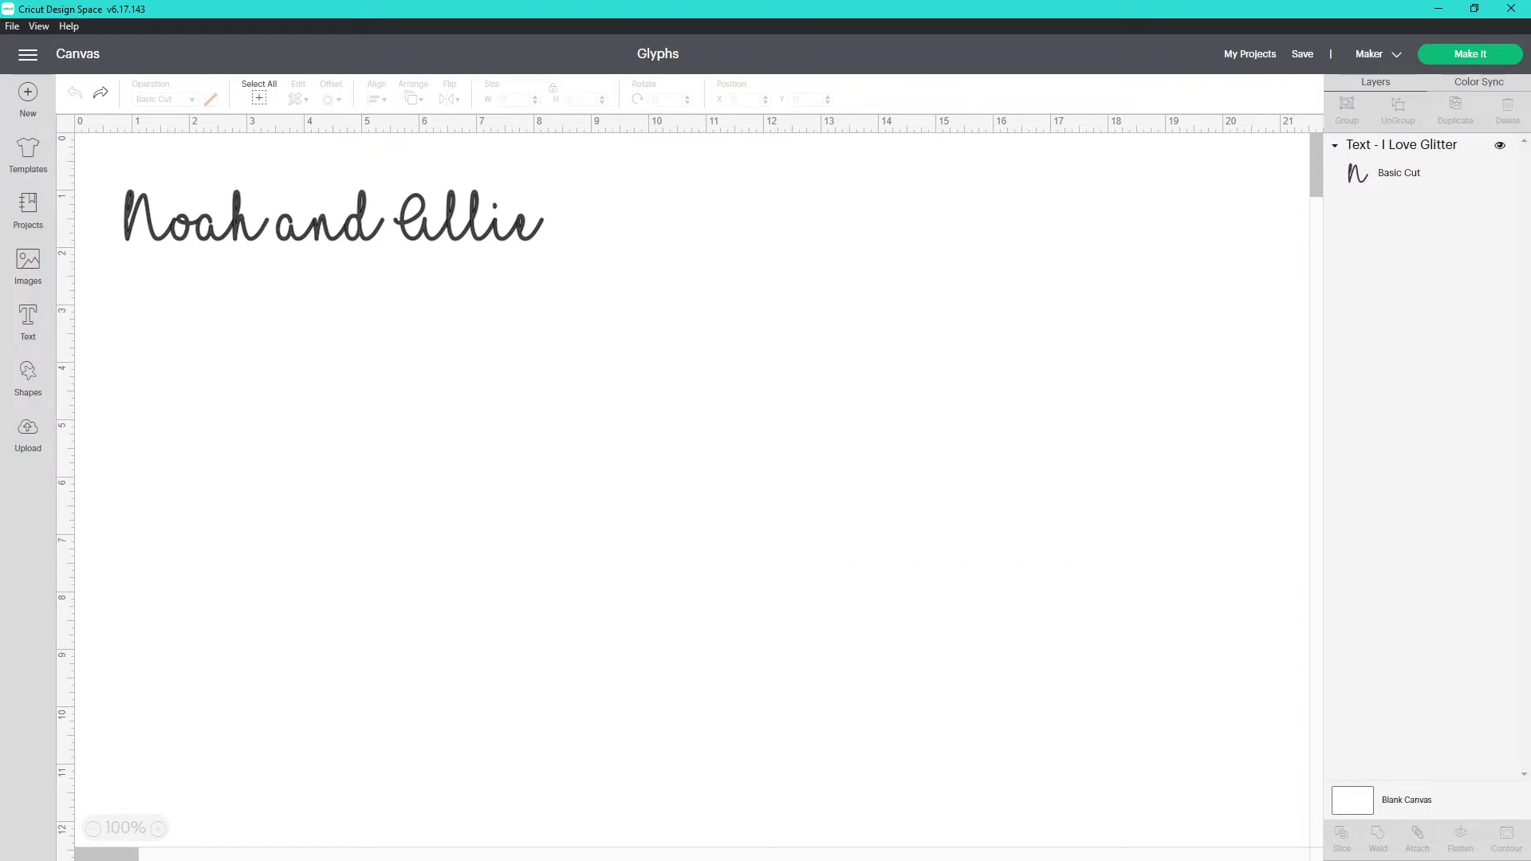
- Replace the word 'and' between Noah and Allie with the pasted double-heart glyph
double_click(334, 216)
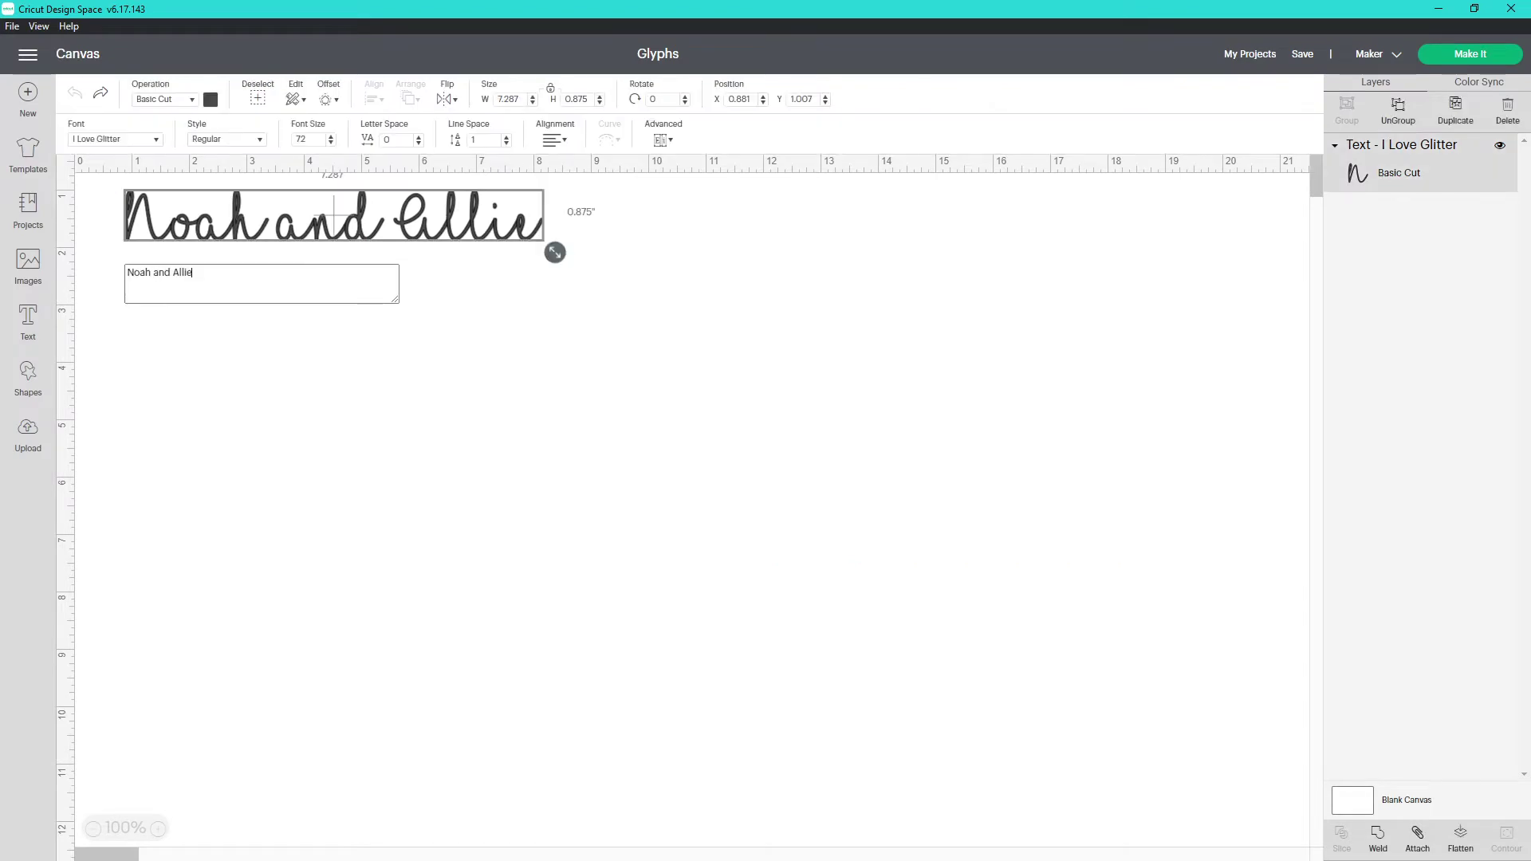
double_click(161, 272)
key("BackSpace")
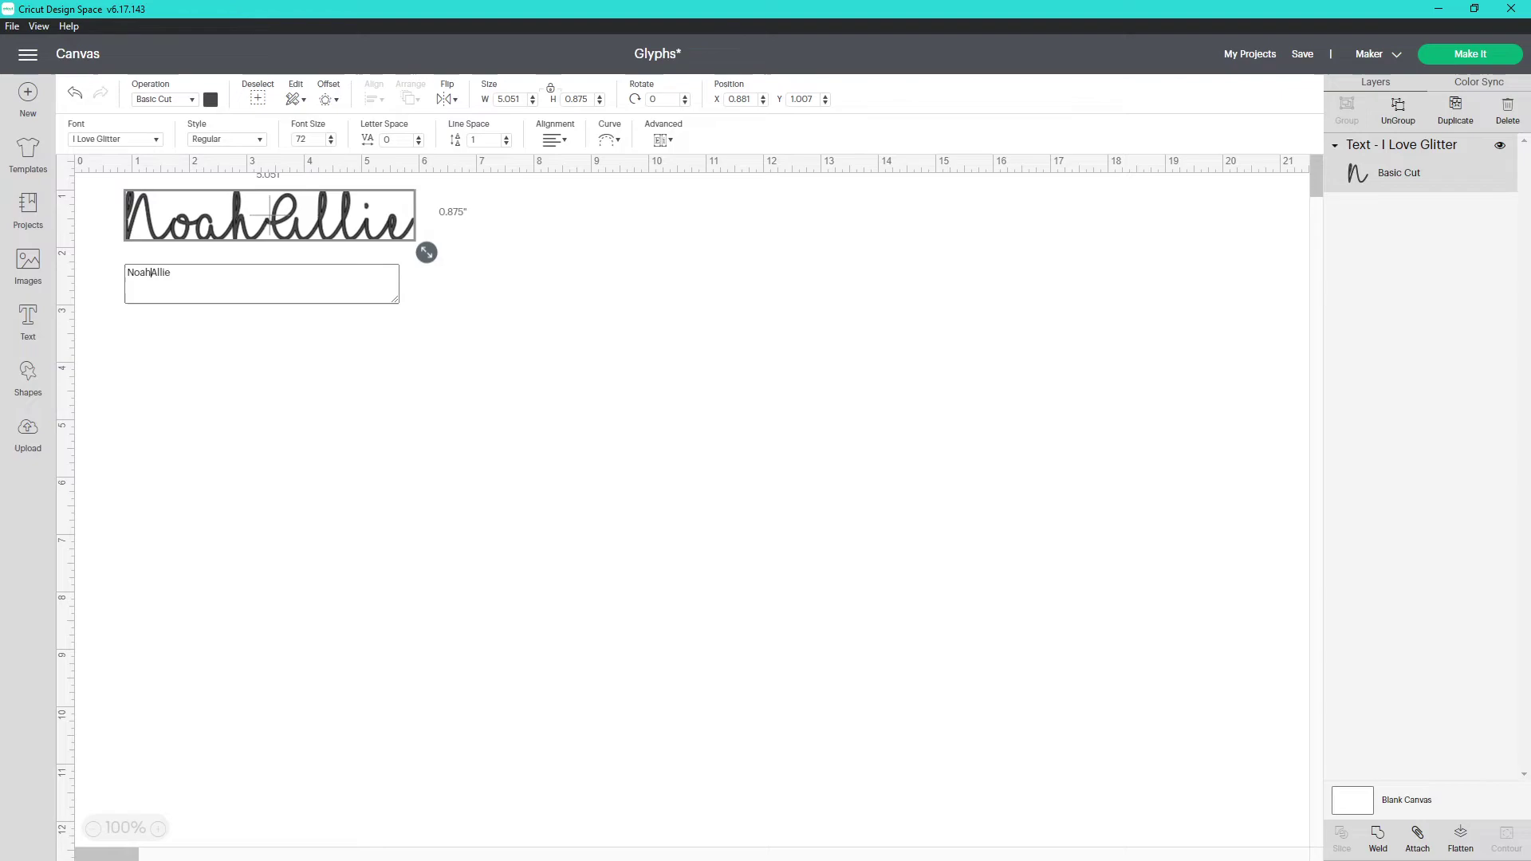
key("ctrl+v")
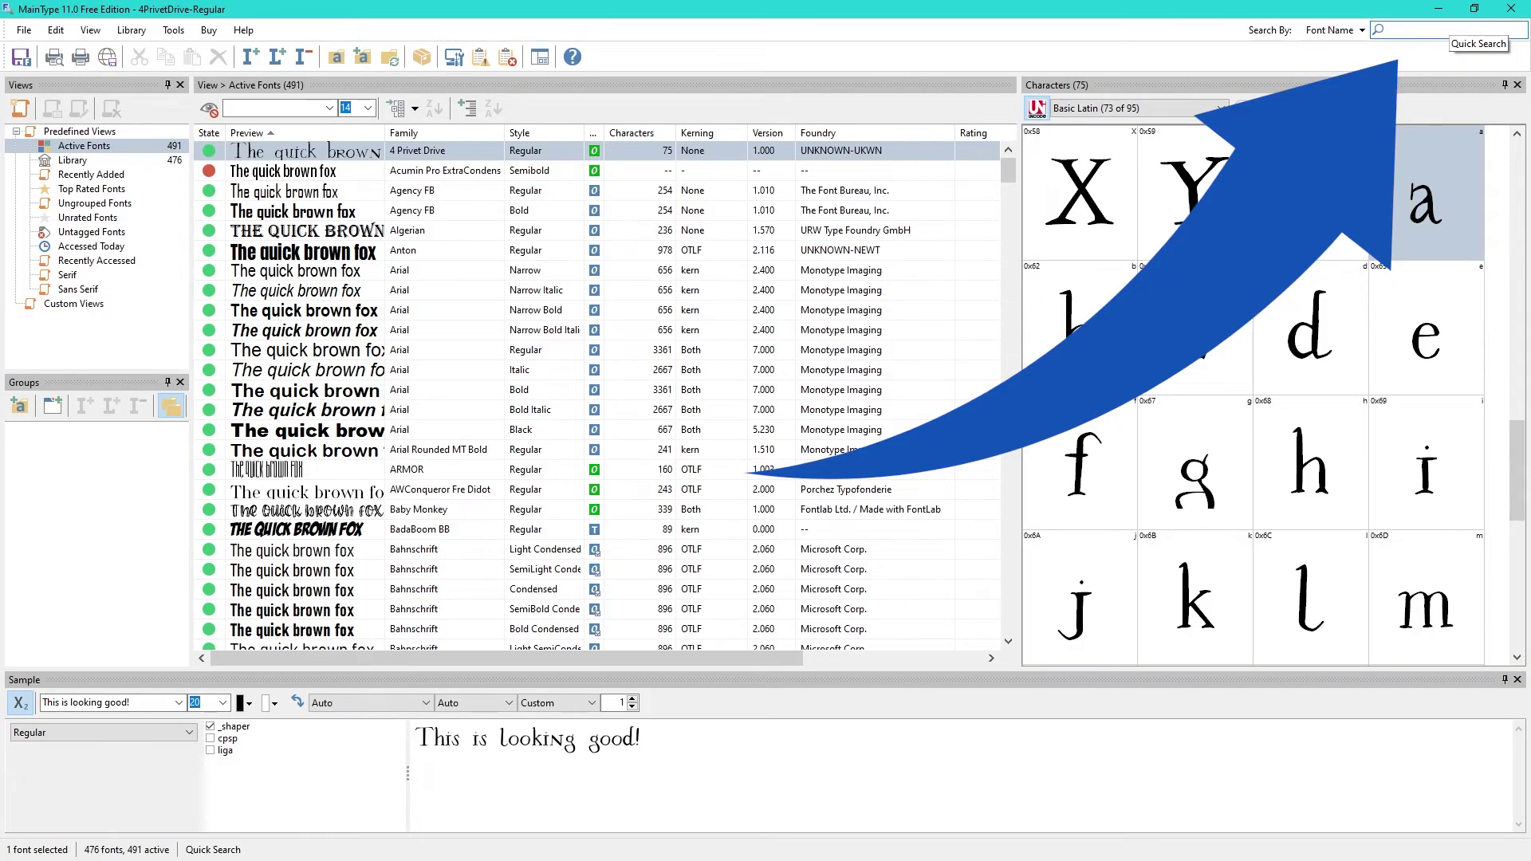
- Find I Love Glitter via Quick Search, keep preview size 72, and show its Private Use Area glyphs
left_click(1388, 30)
type("i love glitter")
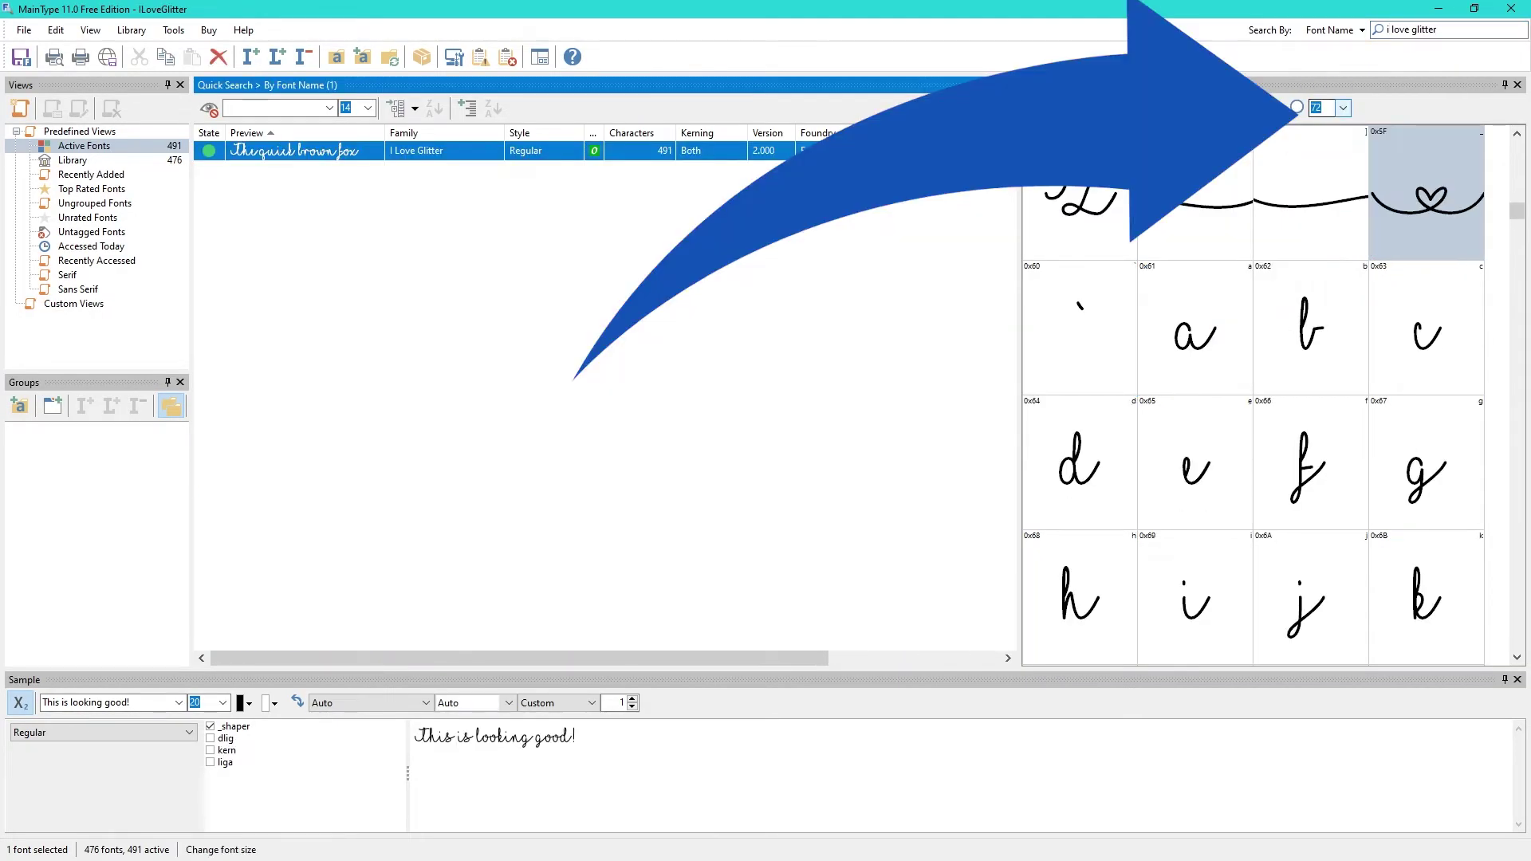
left_click(1343, 108)
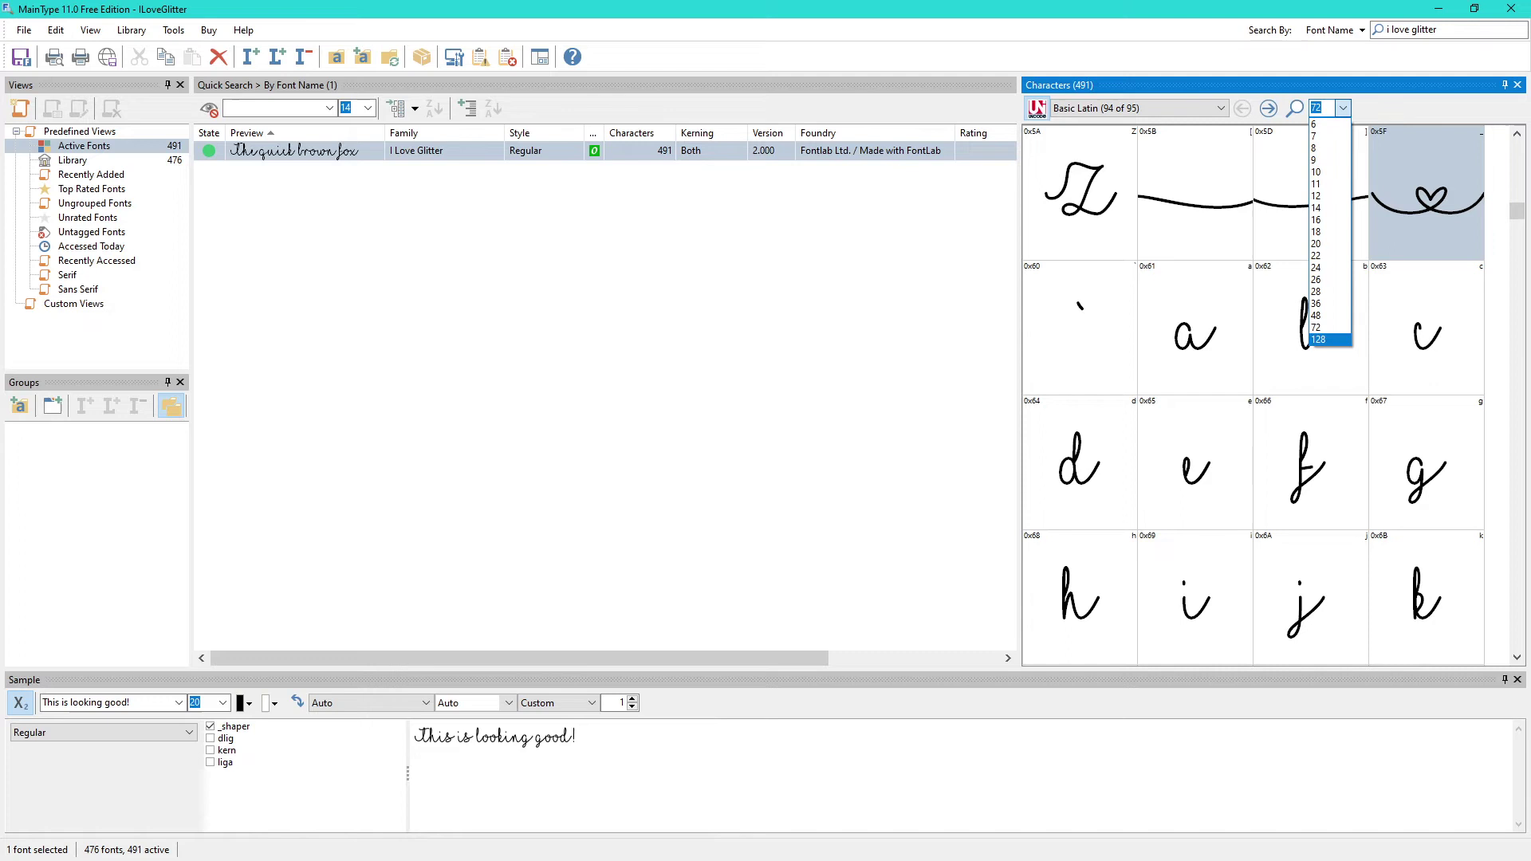
key("Escape")
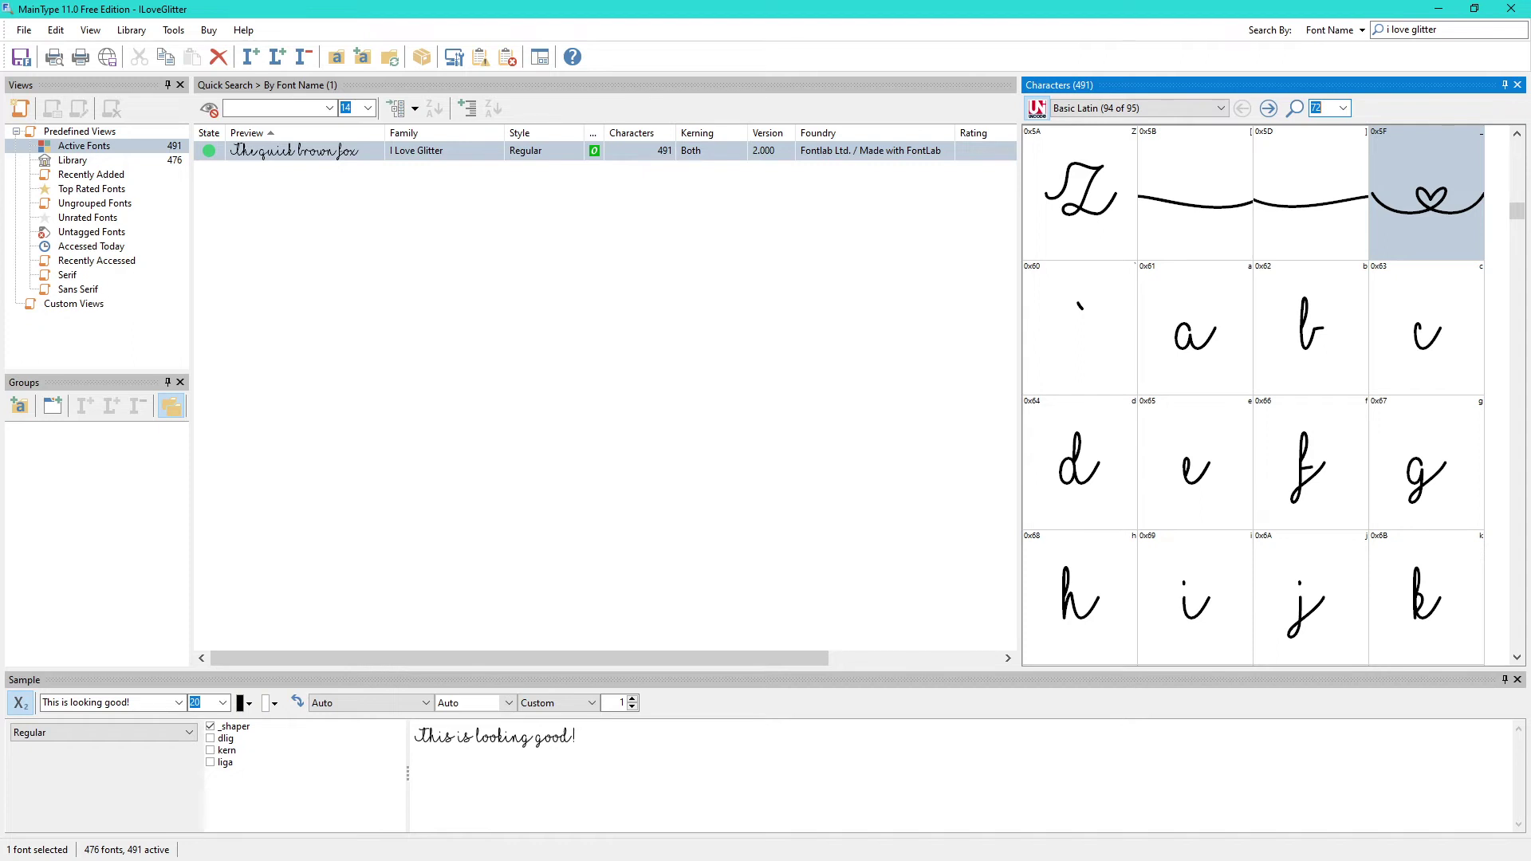
key("Tab")
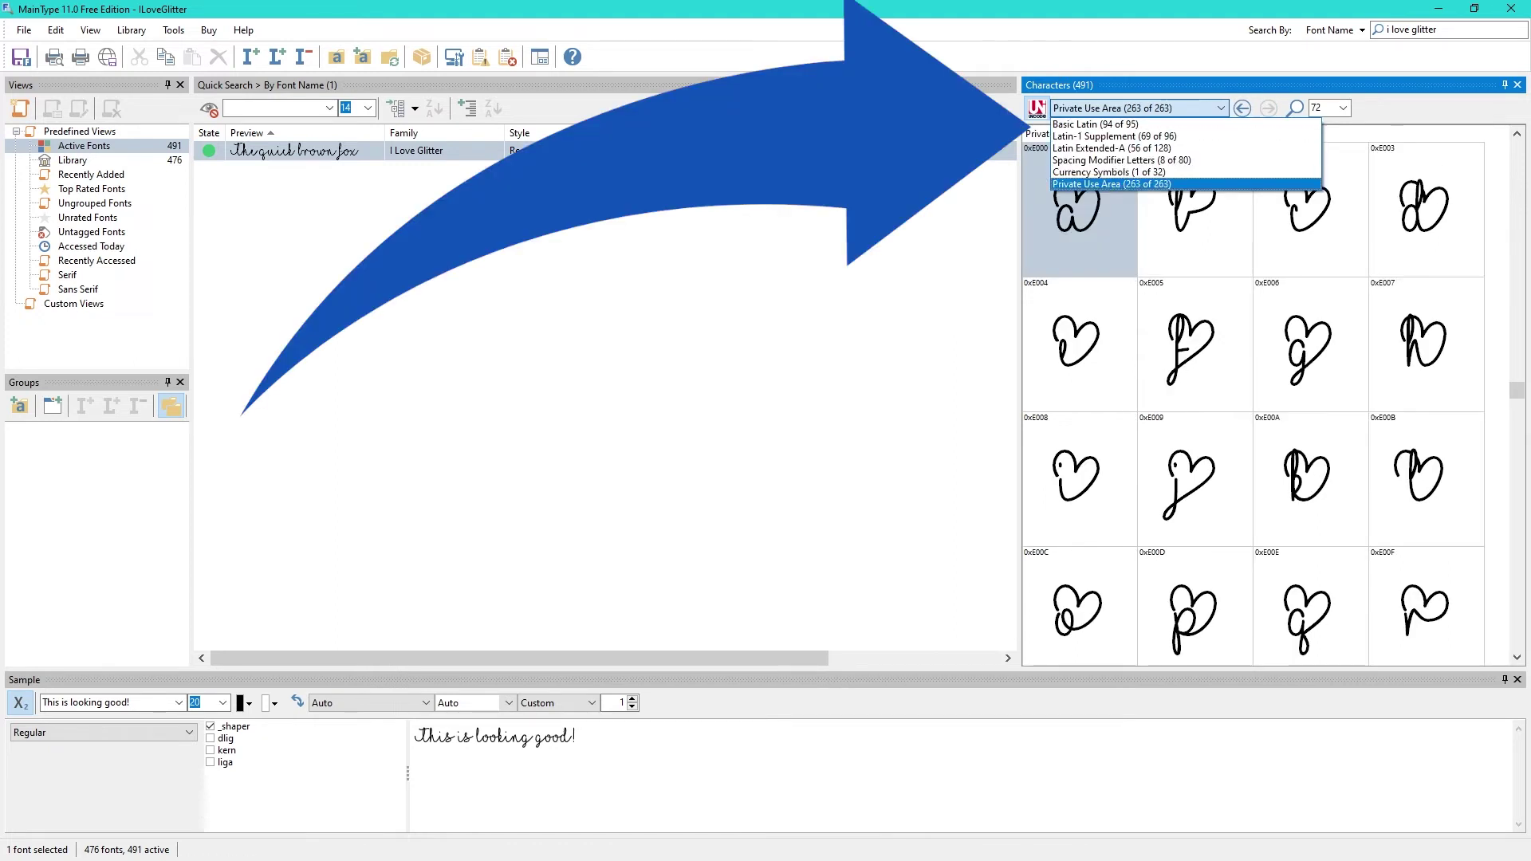
key("Return")
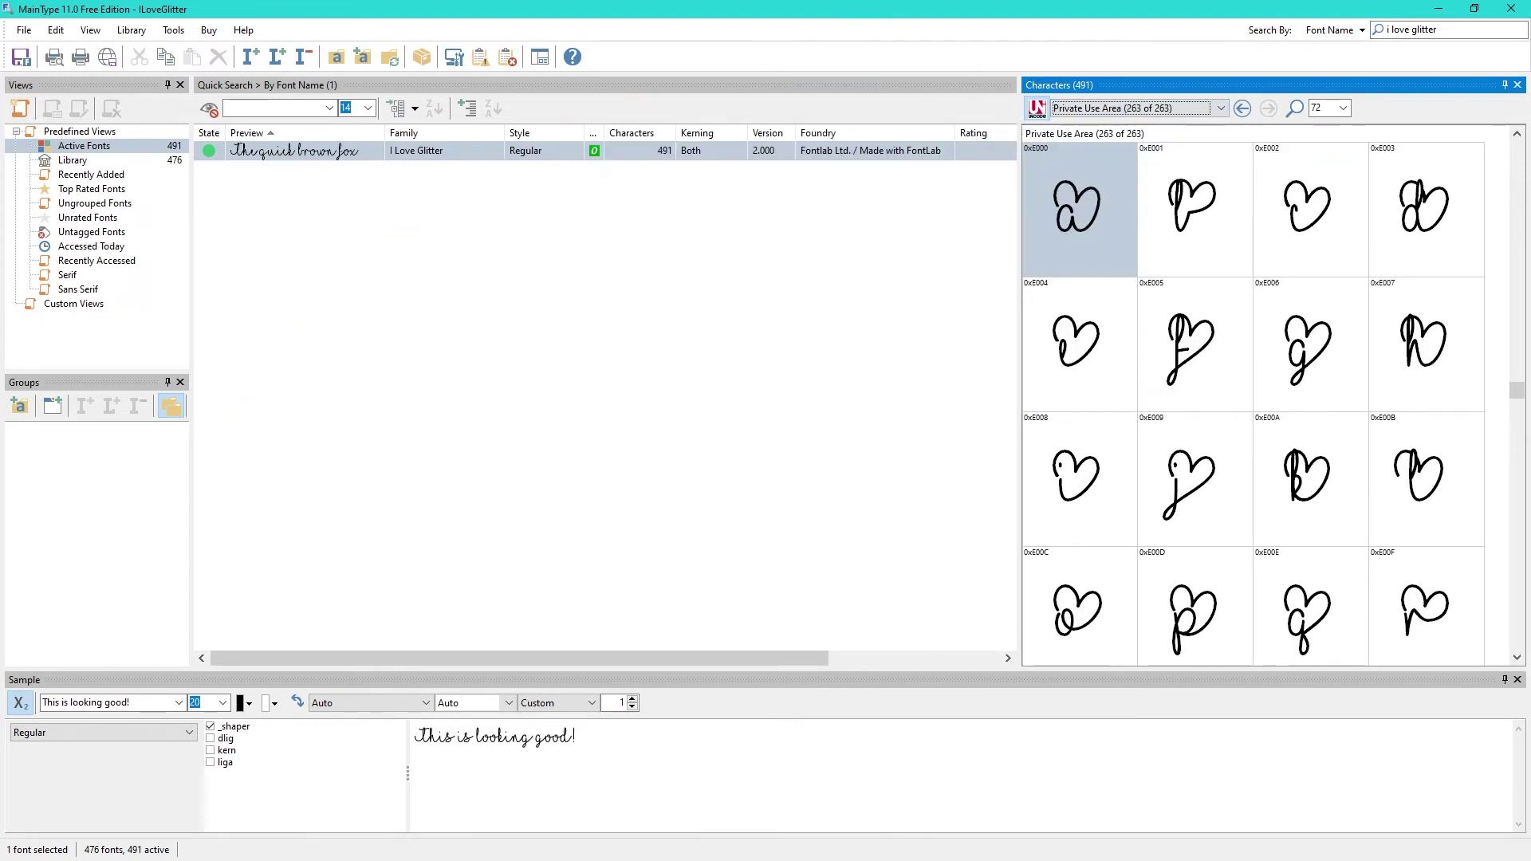
- Copy the plain heart glyph 0xE004 to the clipboard and minimize MainType
left_click(1080, 343)
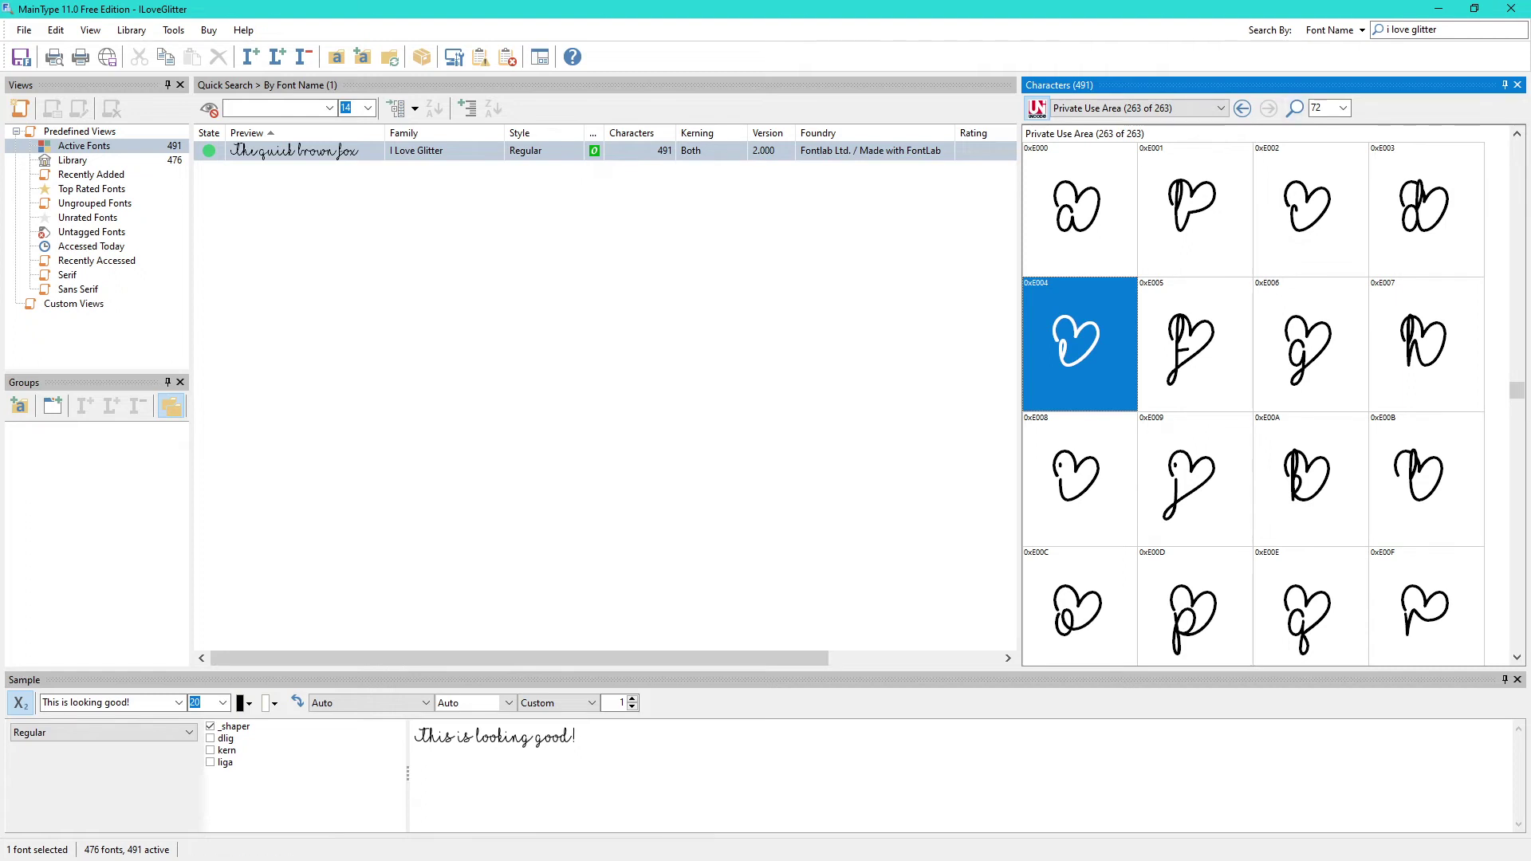
right_click(1067, 327)
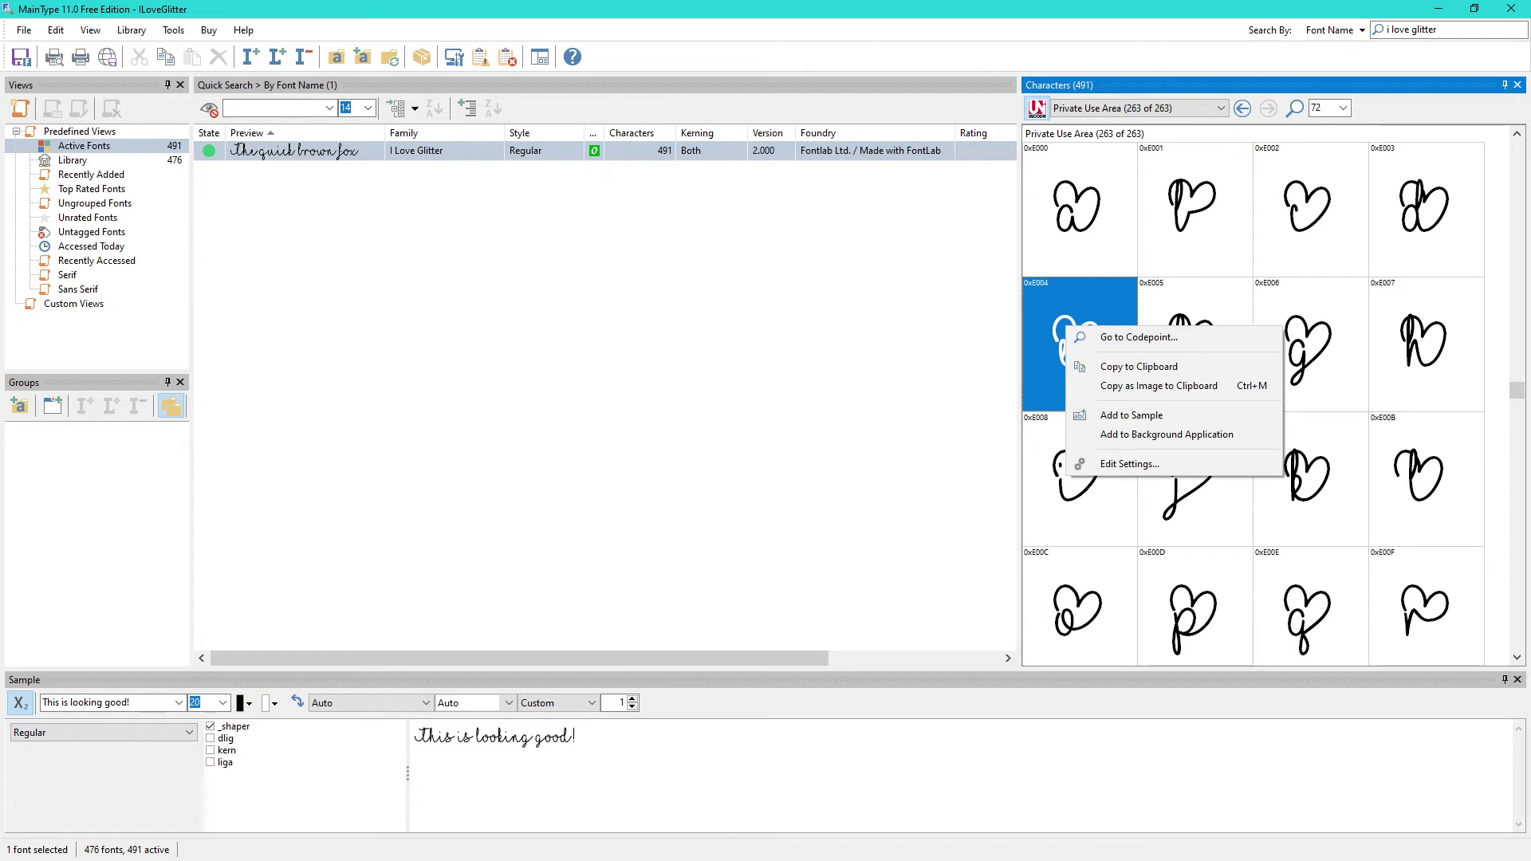
left_click(1139, 366)
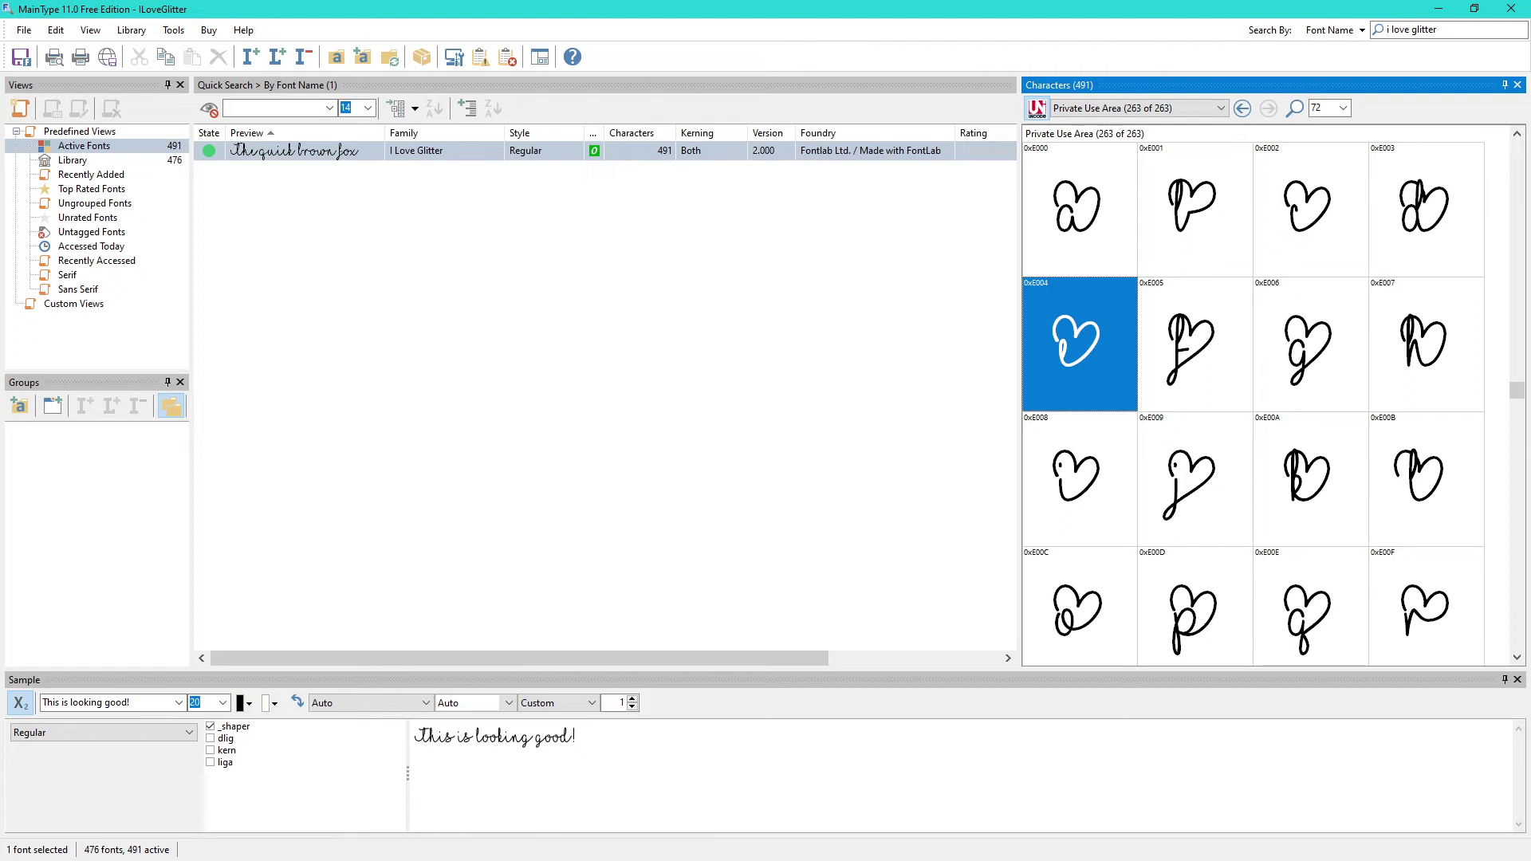
left_click(1438, 8)
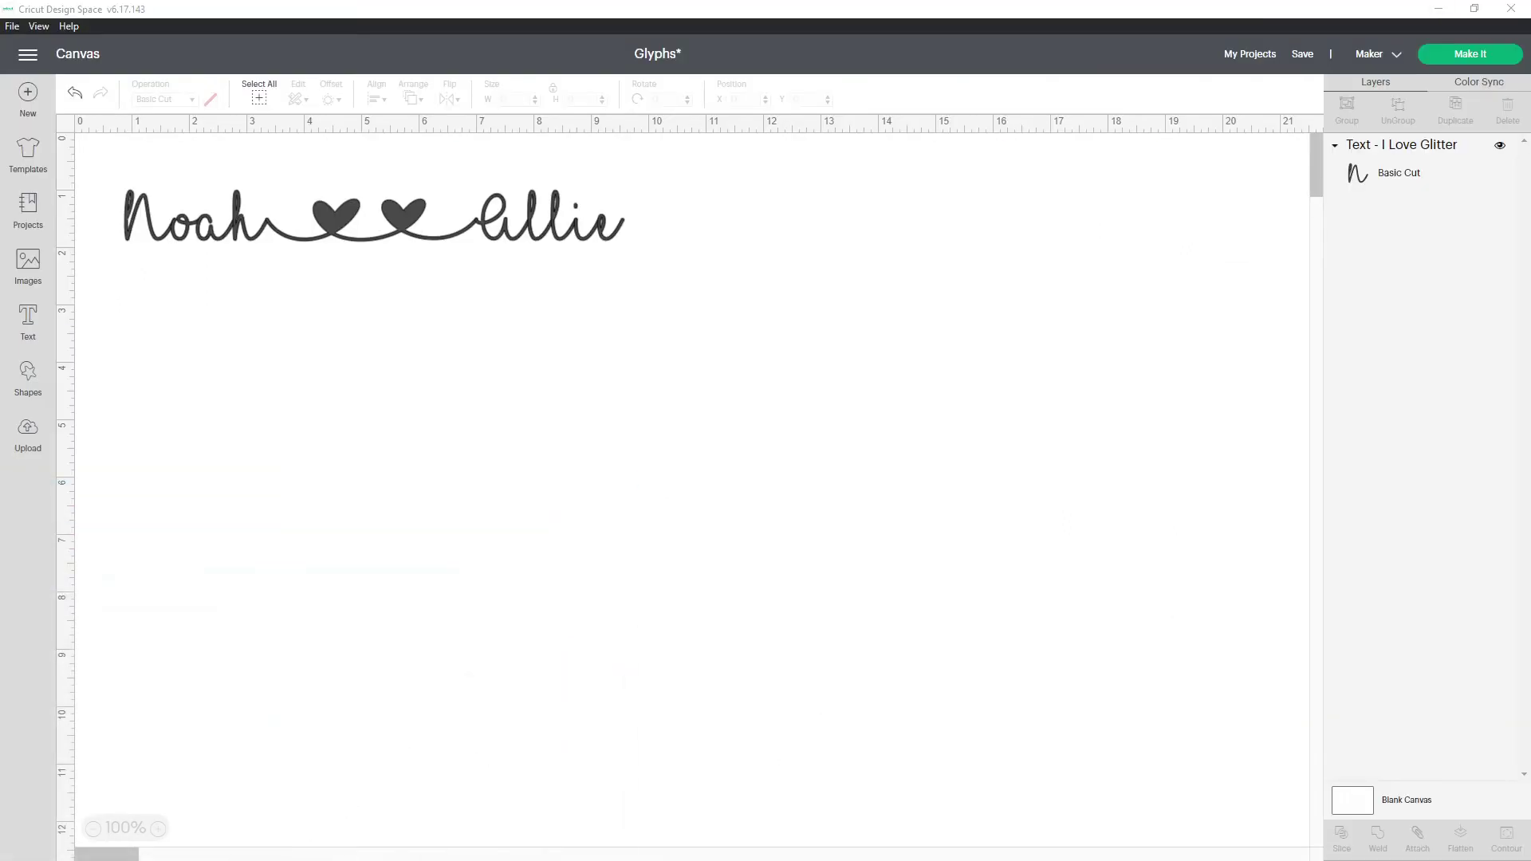
- Swap the final 'e' of Allie for the pasted heart glyph
double_click(374, 215)
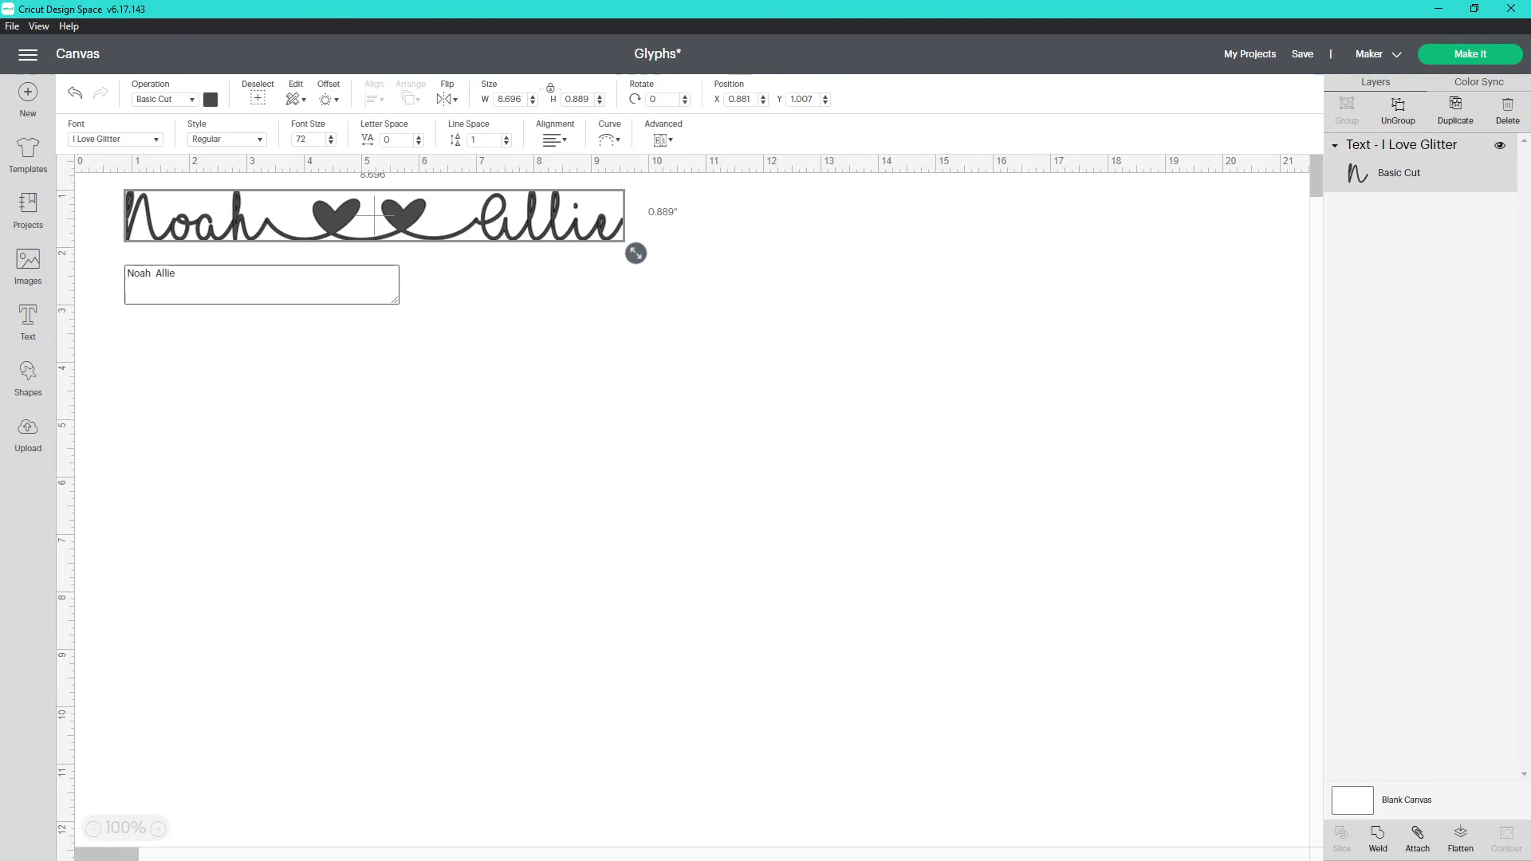
key("BackSpace")
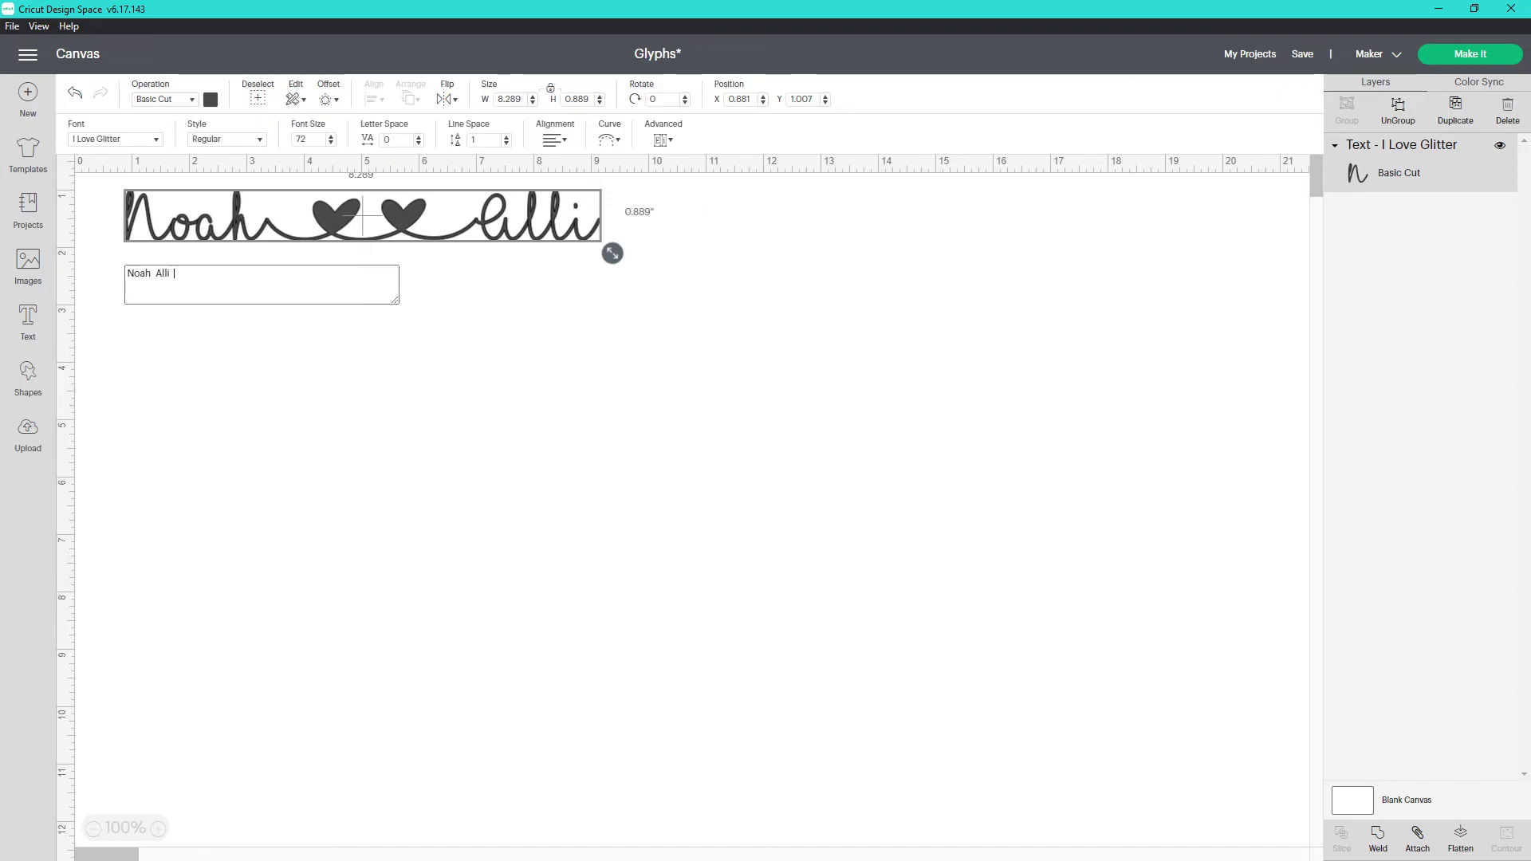
key("ctrl+v")
right_click(207, 280)
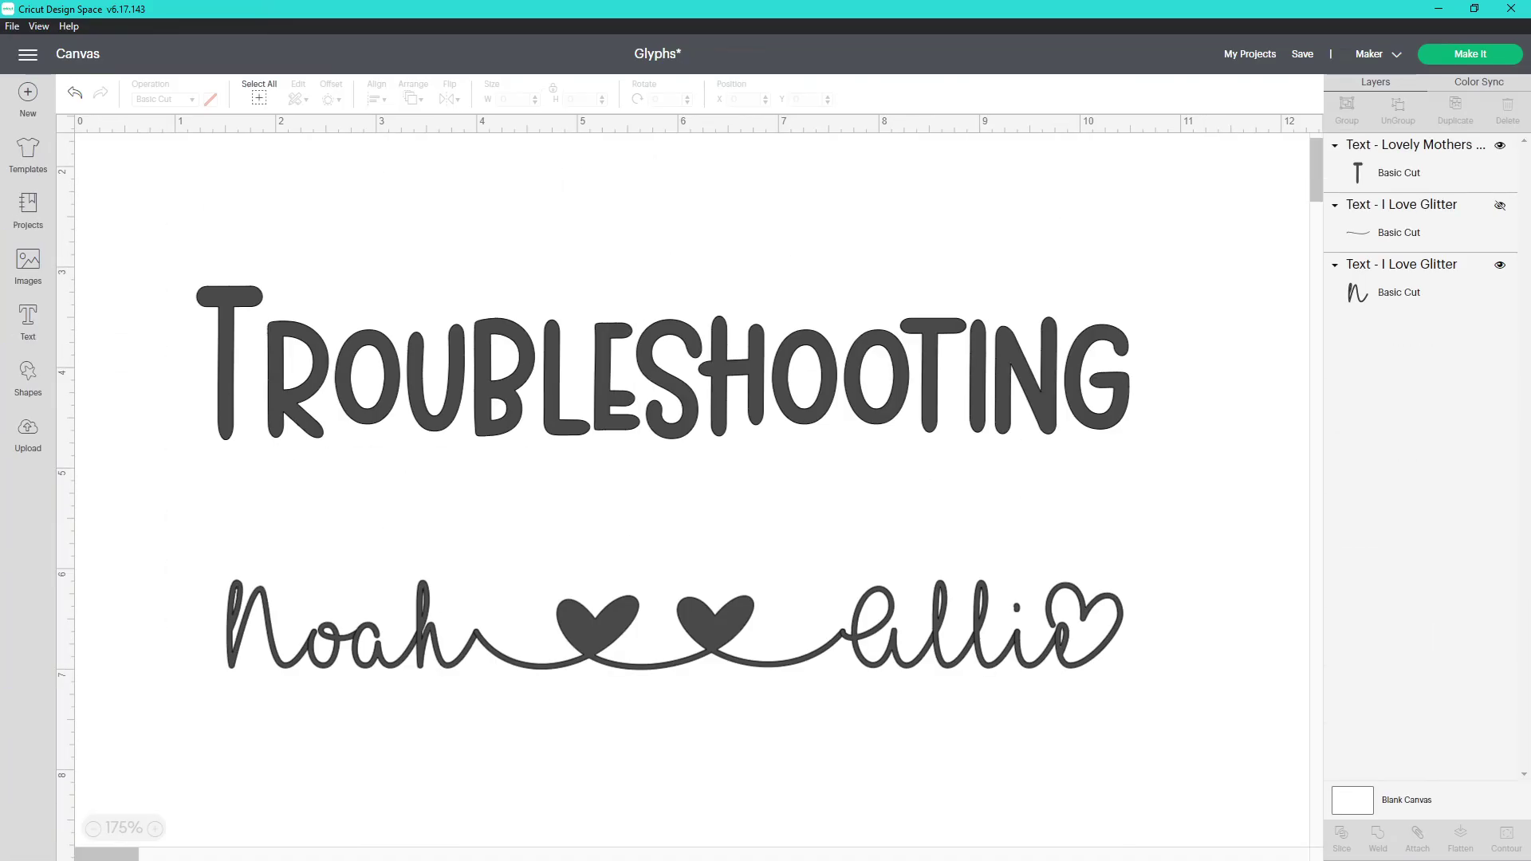
- Select the Noah Allie text object so it can be ungrouped into letter layers
left_click(675, 626)
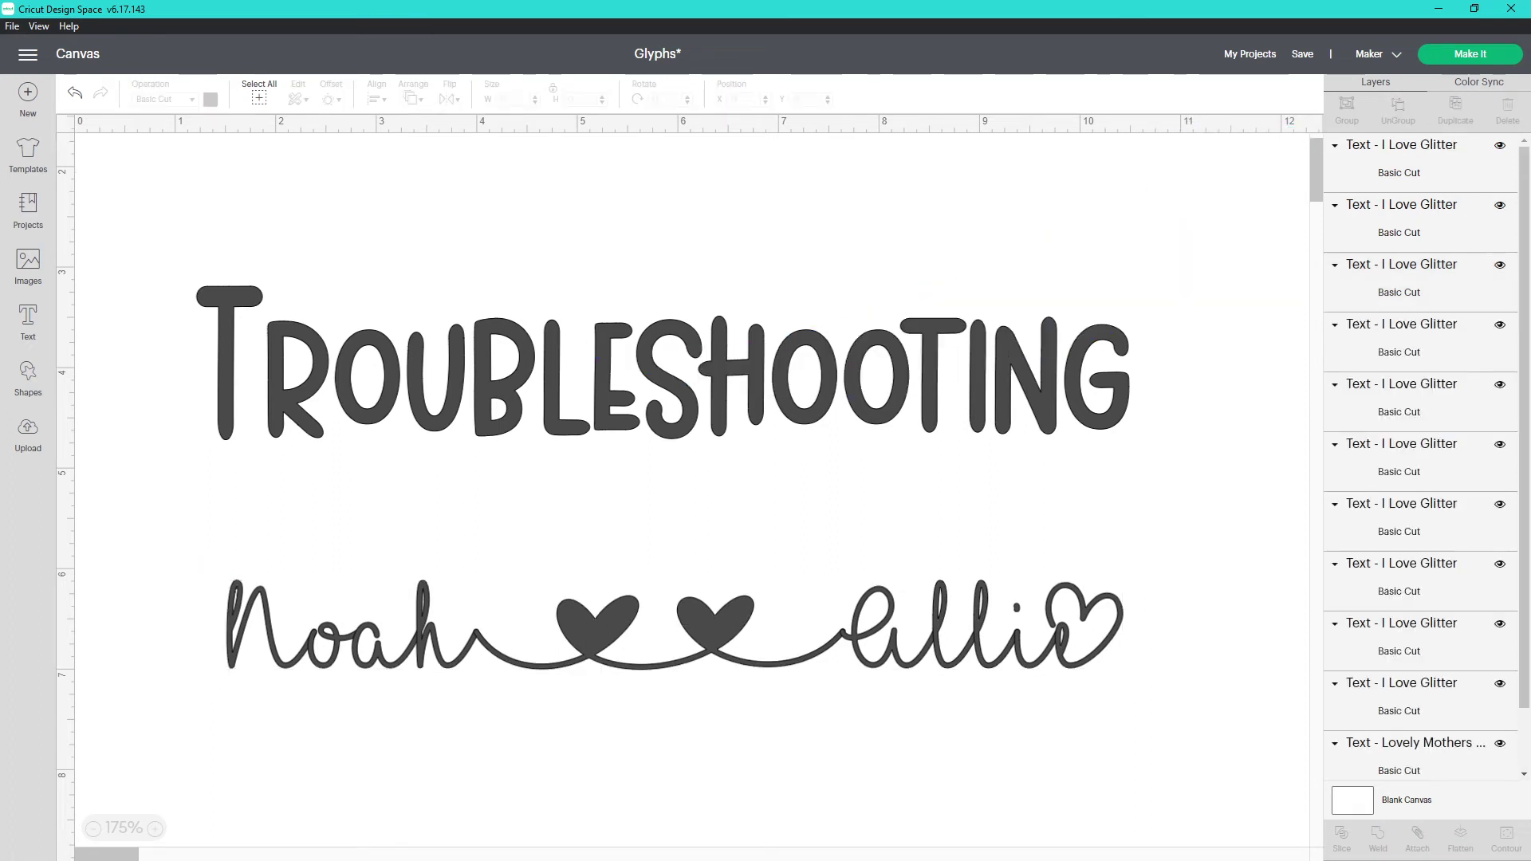
- Select Allie's five letters, closing heart included, and group them with Ctrl+G
left_click(239, 622)
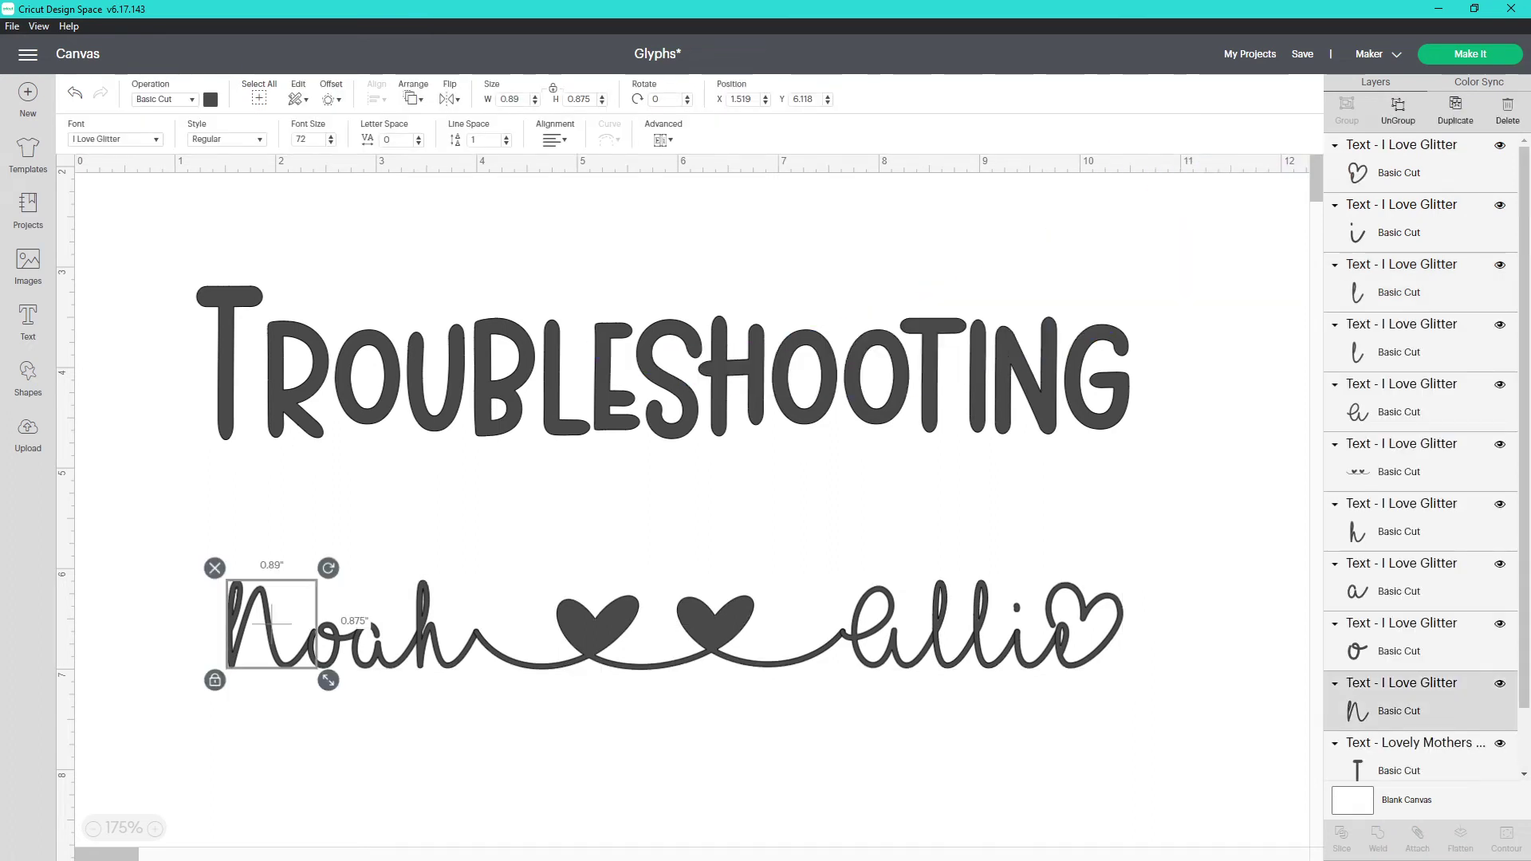
left_click(335, 644)
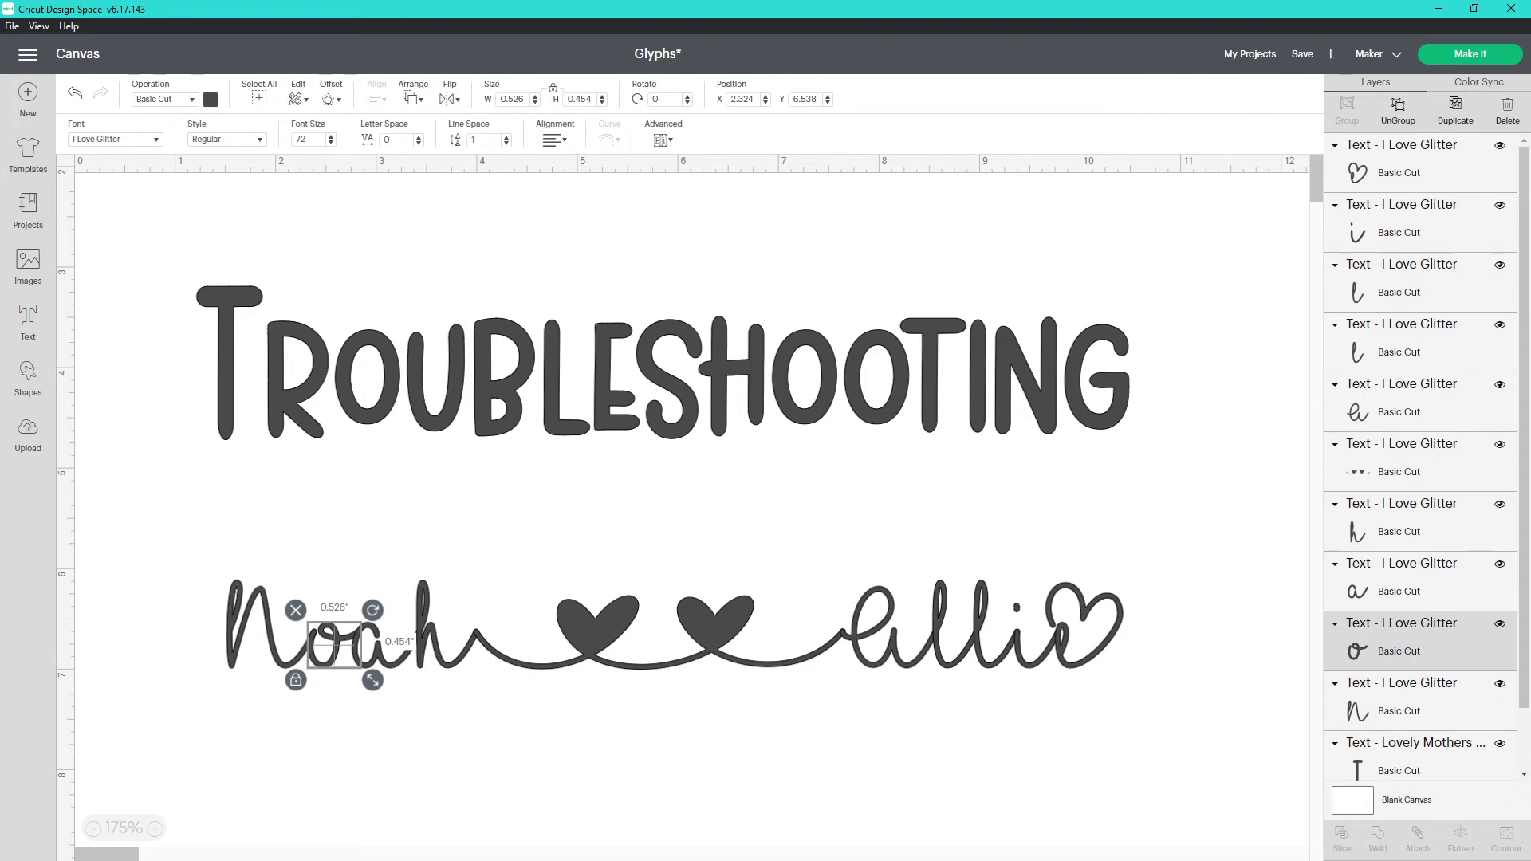
left_click_drag(1184, 716, 861, 541)
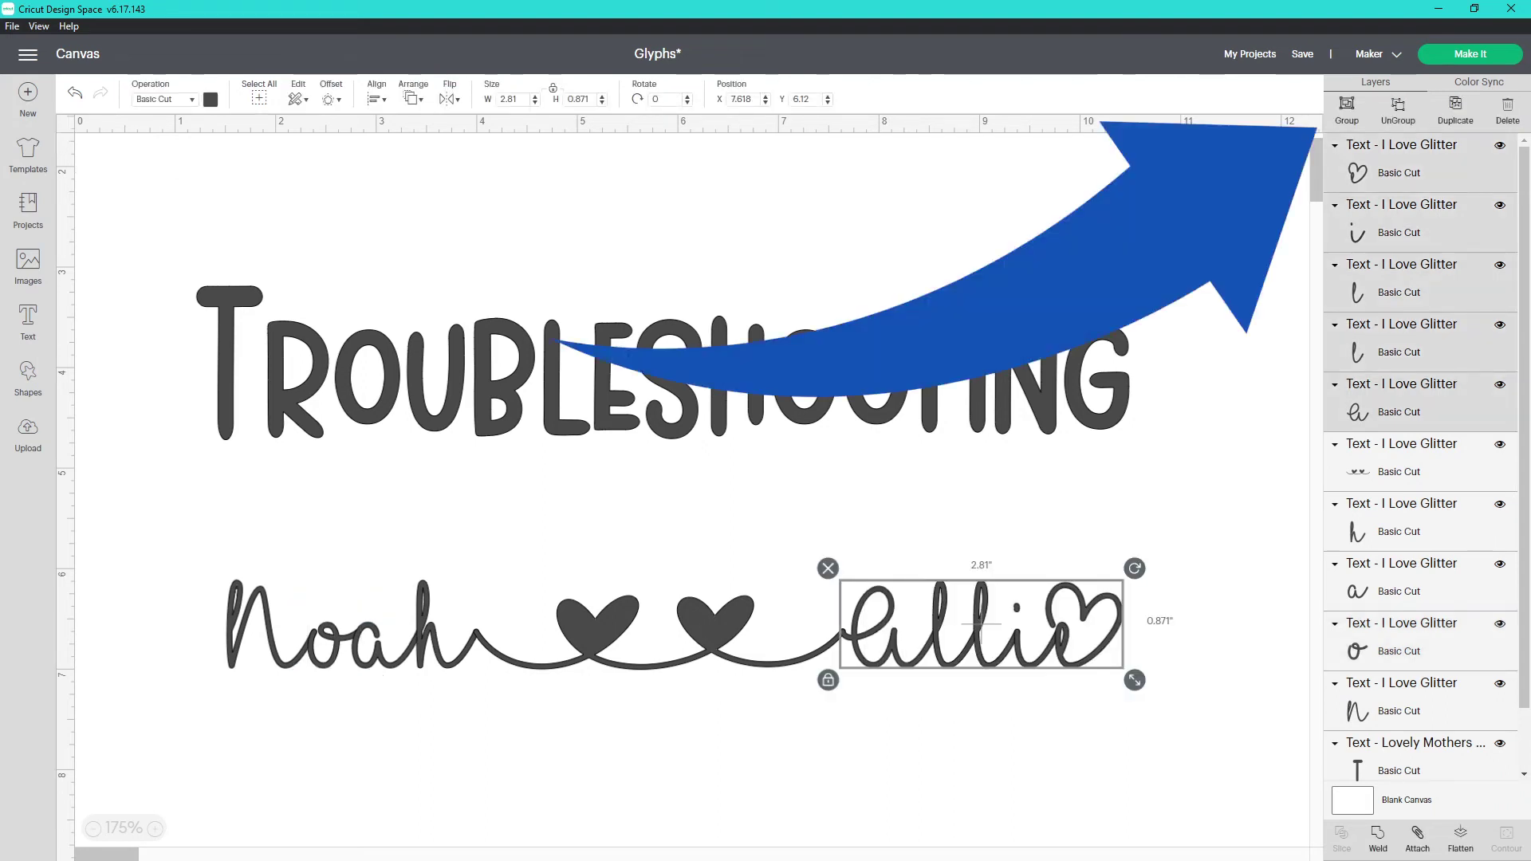
key("ctrl+g")
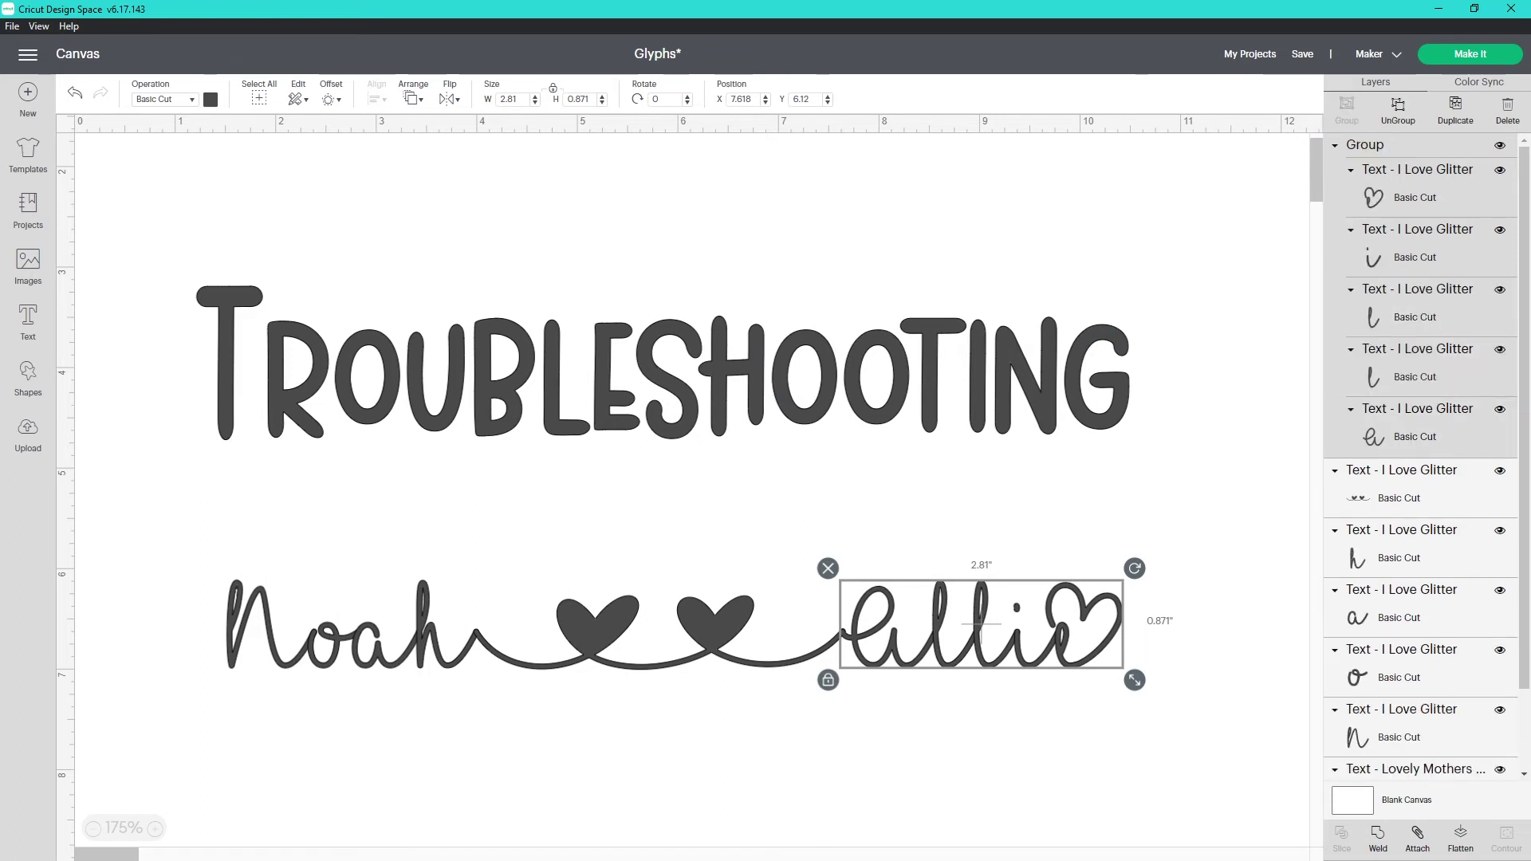
- Zoom in, nudge the Allie group slightly left and down, and select the whole Noah–Allie line
key("ctrl+plus")
key("ctrl+plus")
key("ctrl+plus")
key("ctrl+plus")
key("ctrl+plus")
key("ctrl+plus")
key("ctrl+plus")
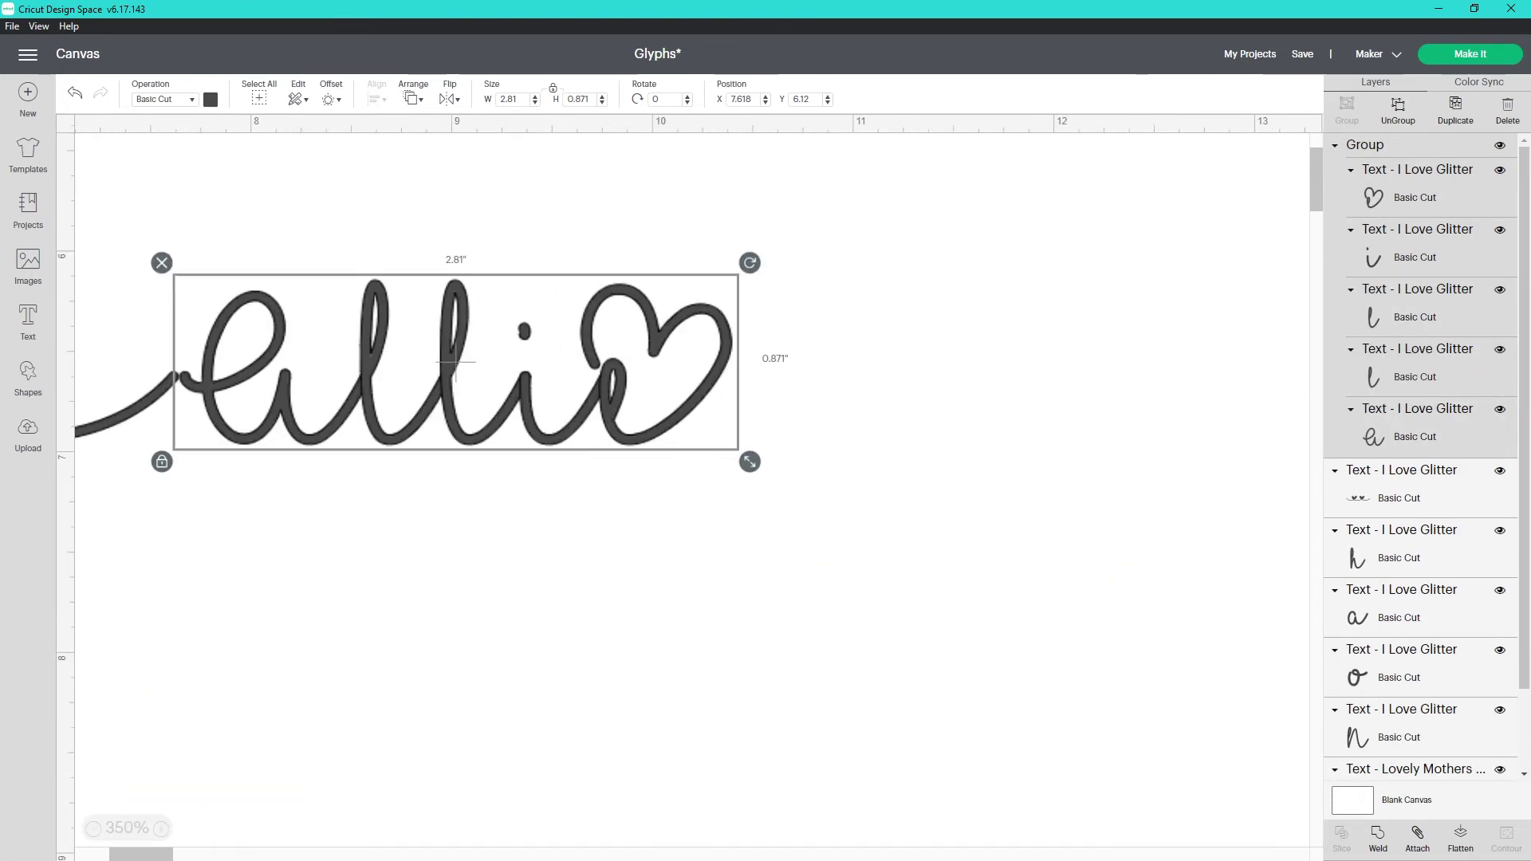
left_click_drag(455, 363, 451, 365)
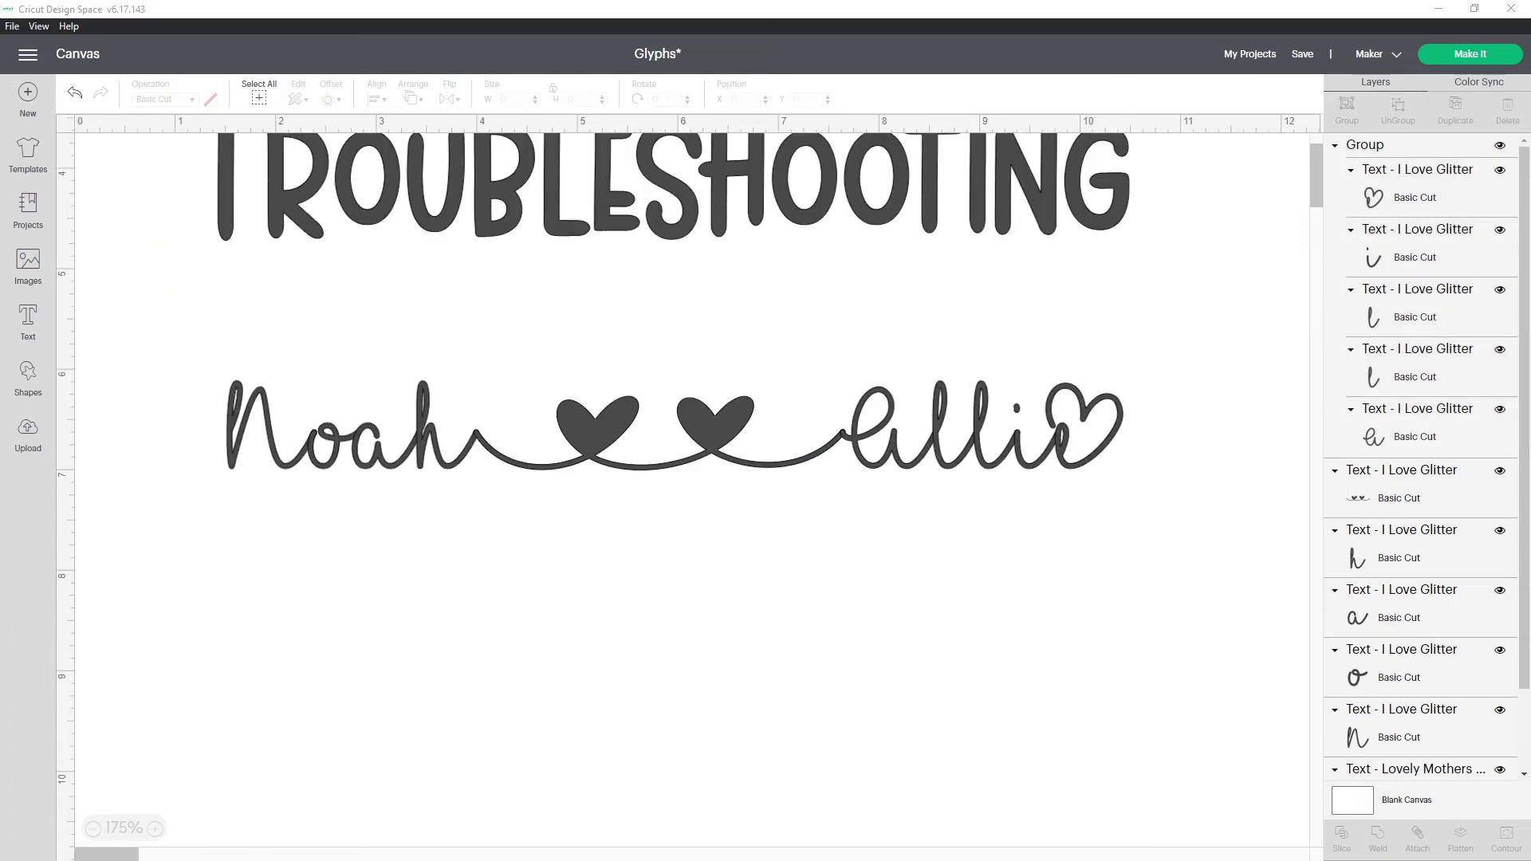
left_click_drag(1244, 619, 187, 370)
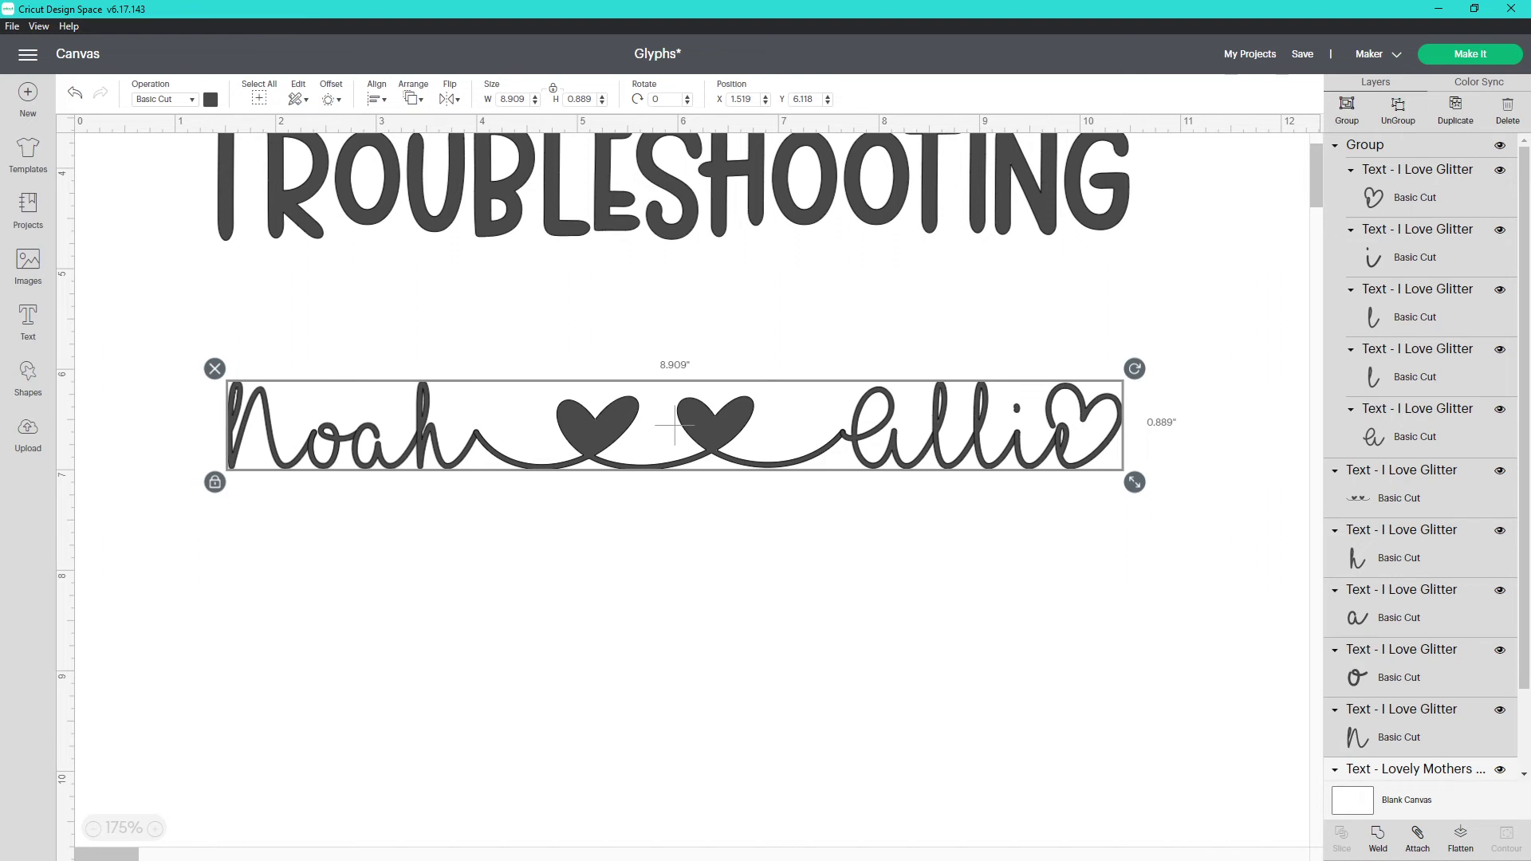
- Group and attach all the Noah and Allie letters, then show them as pen outlines
key("ctrl+g")
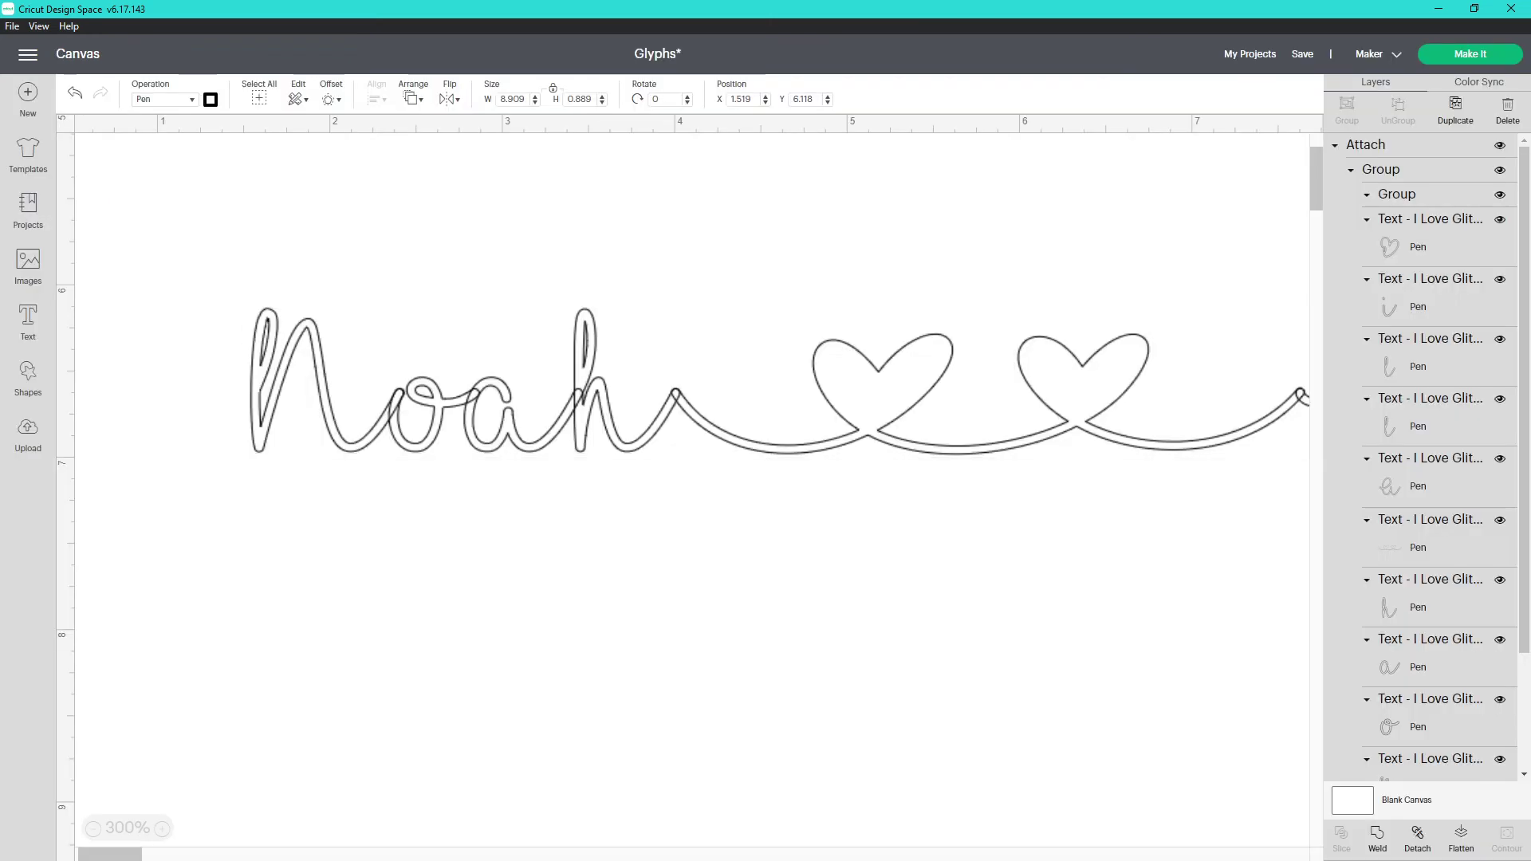
left_click(1014, 381)
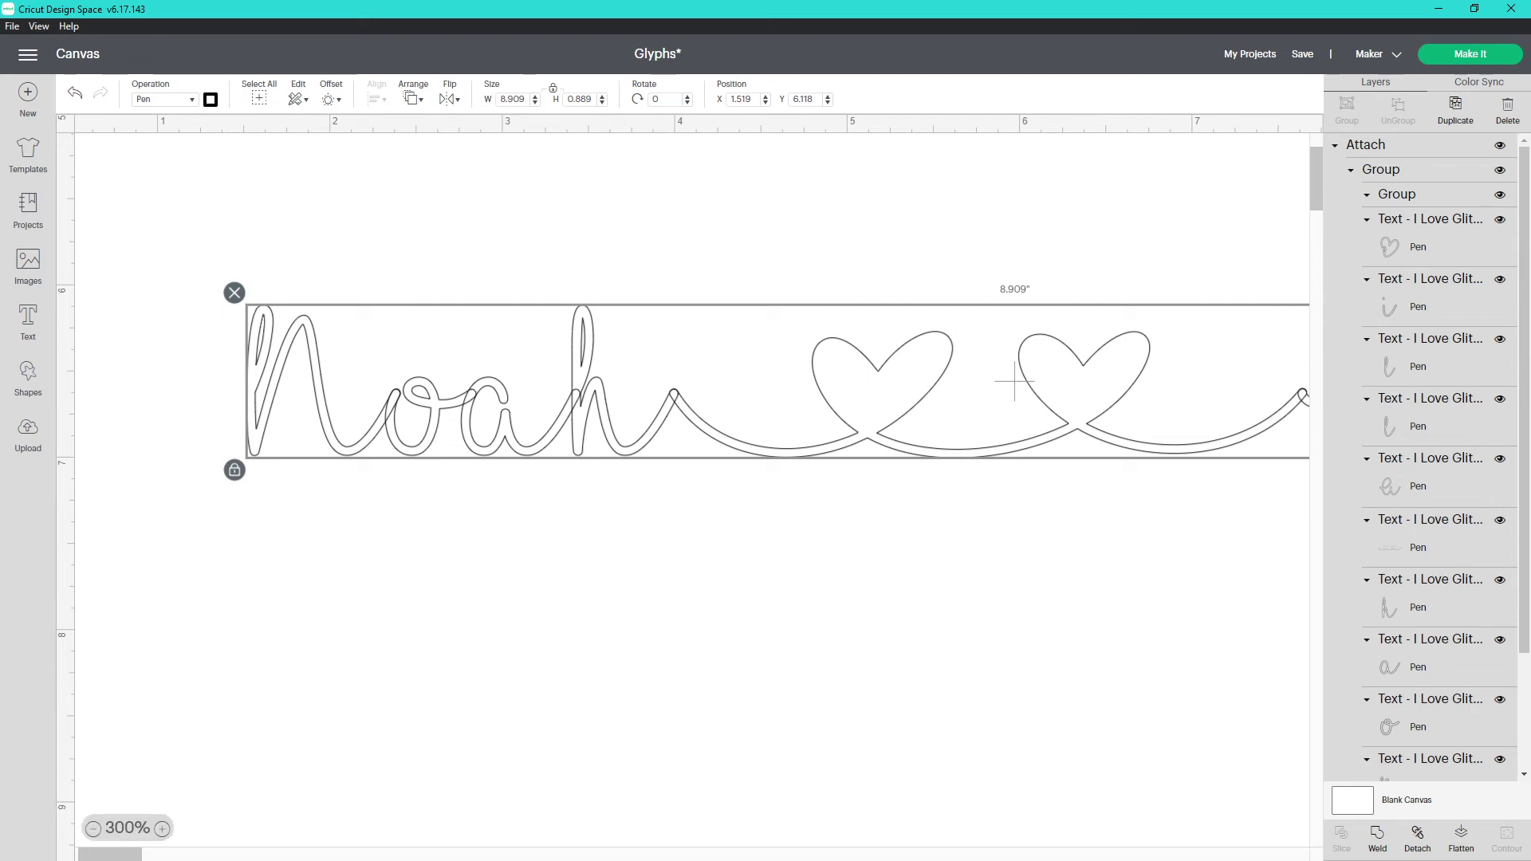
mouse_move(109, 853)
left_mouse_down()
mouse_move(149, 853)
mouse_move(110, 853)
left_mouse_up()
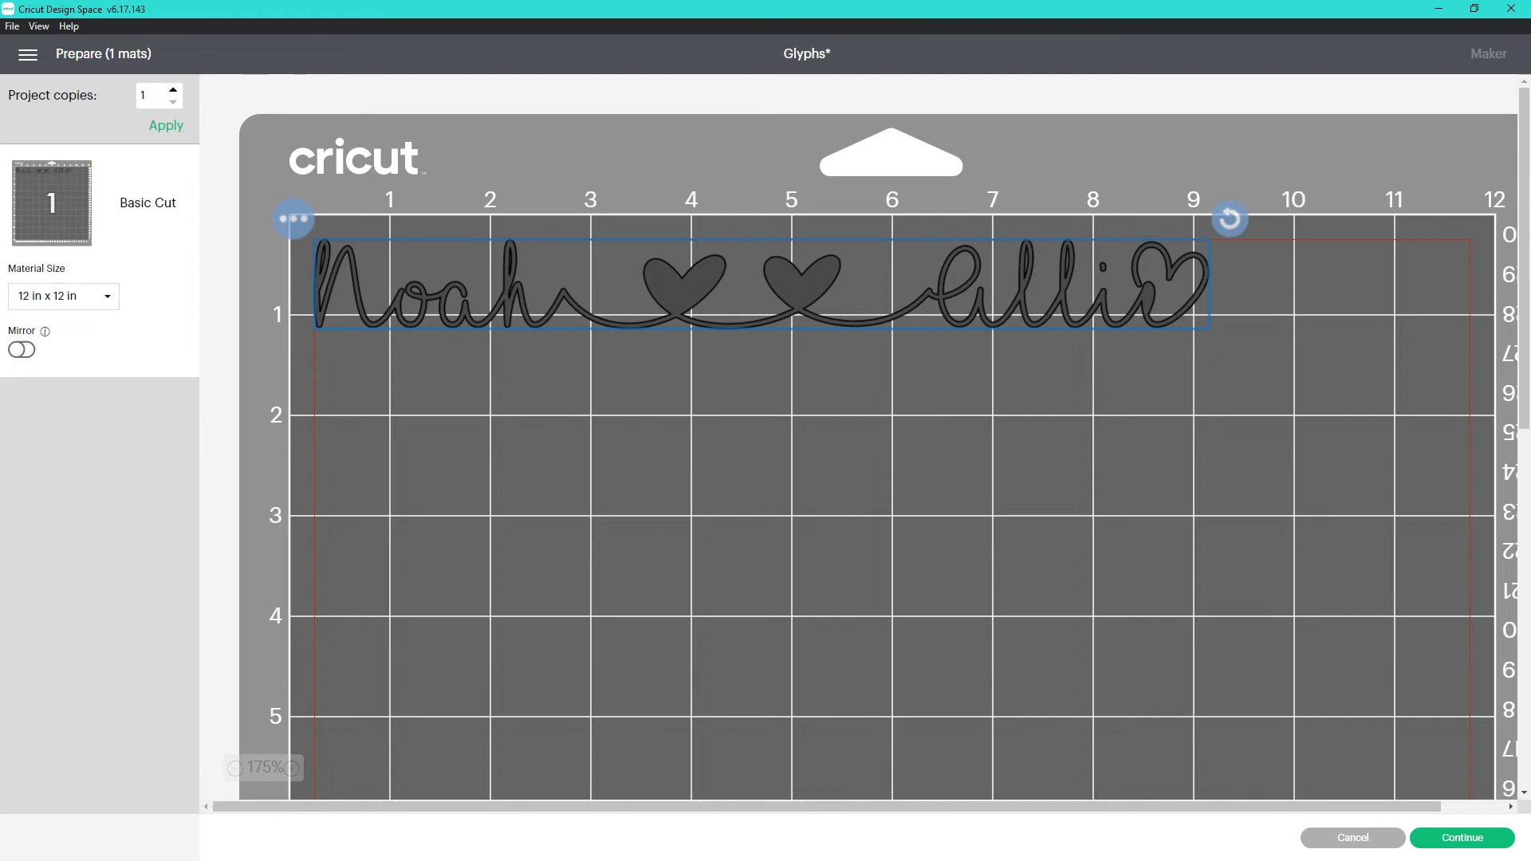
- Leave the mat preview and return to the canvas, where the design is 8.909 in wide
left_click(1353, 837)
- Move the one-line Noah text left and down into place
left_click(395, 322)
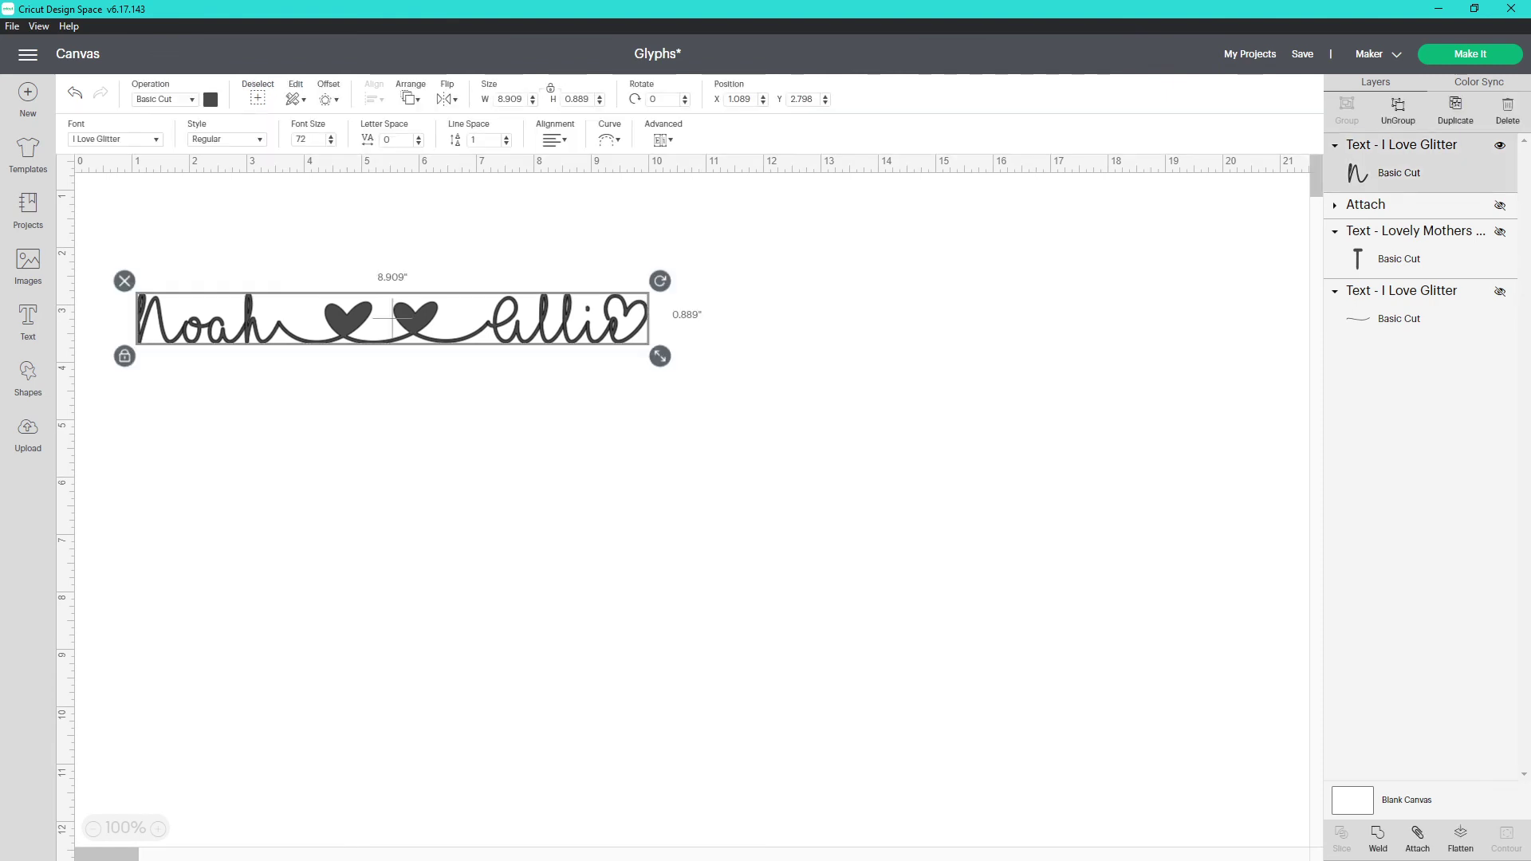
scroll(395, 322, "up", 3)
scroll(519, 217, "up", 1)
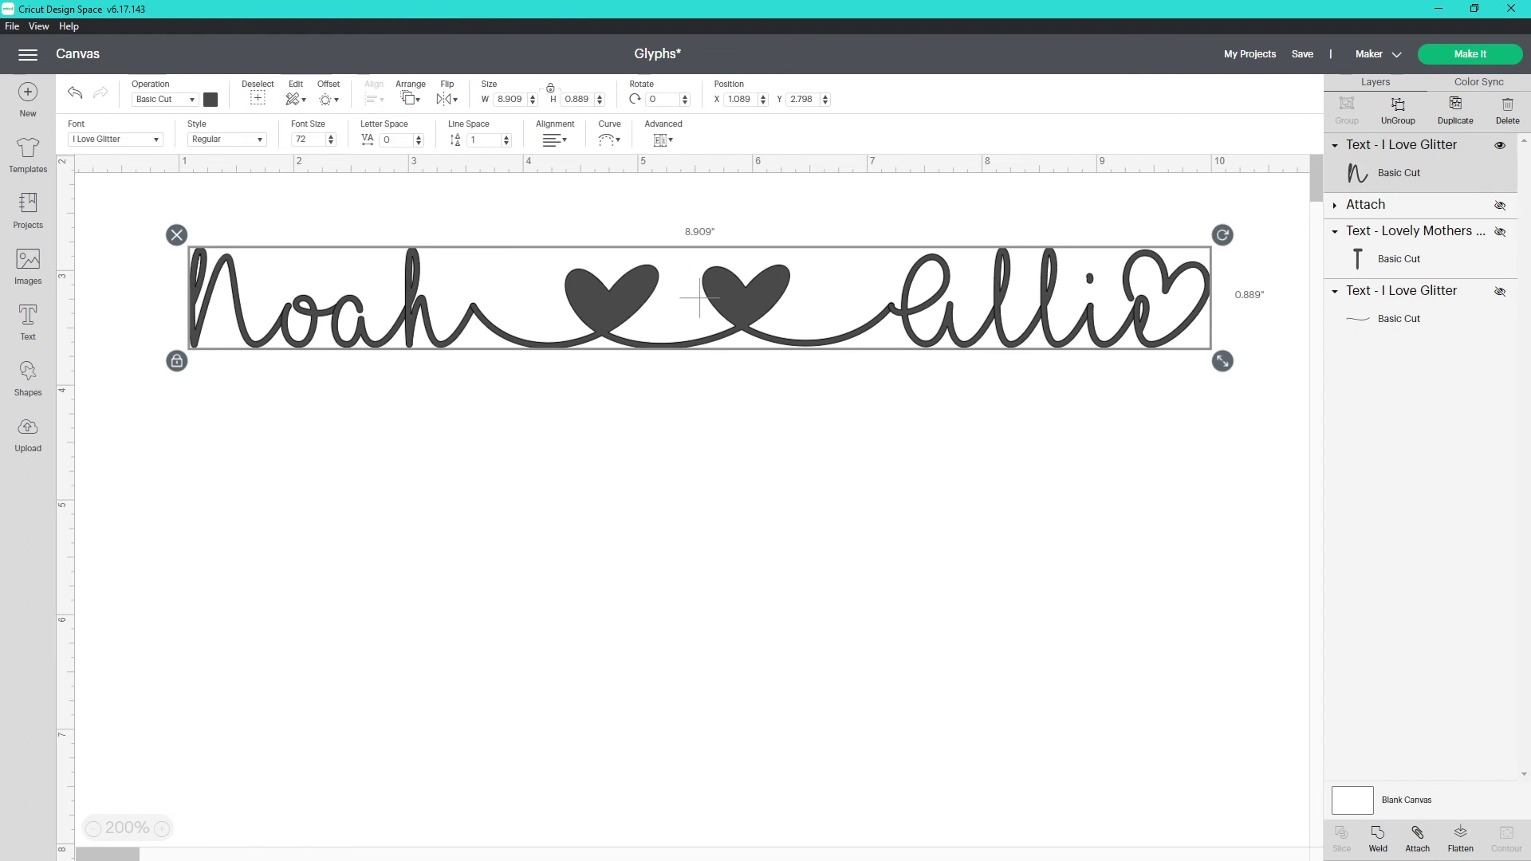
left_click_drag(699, 297, 636, 339)
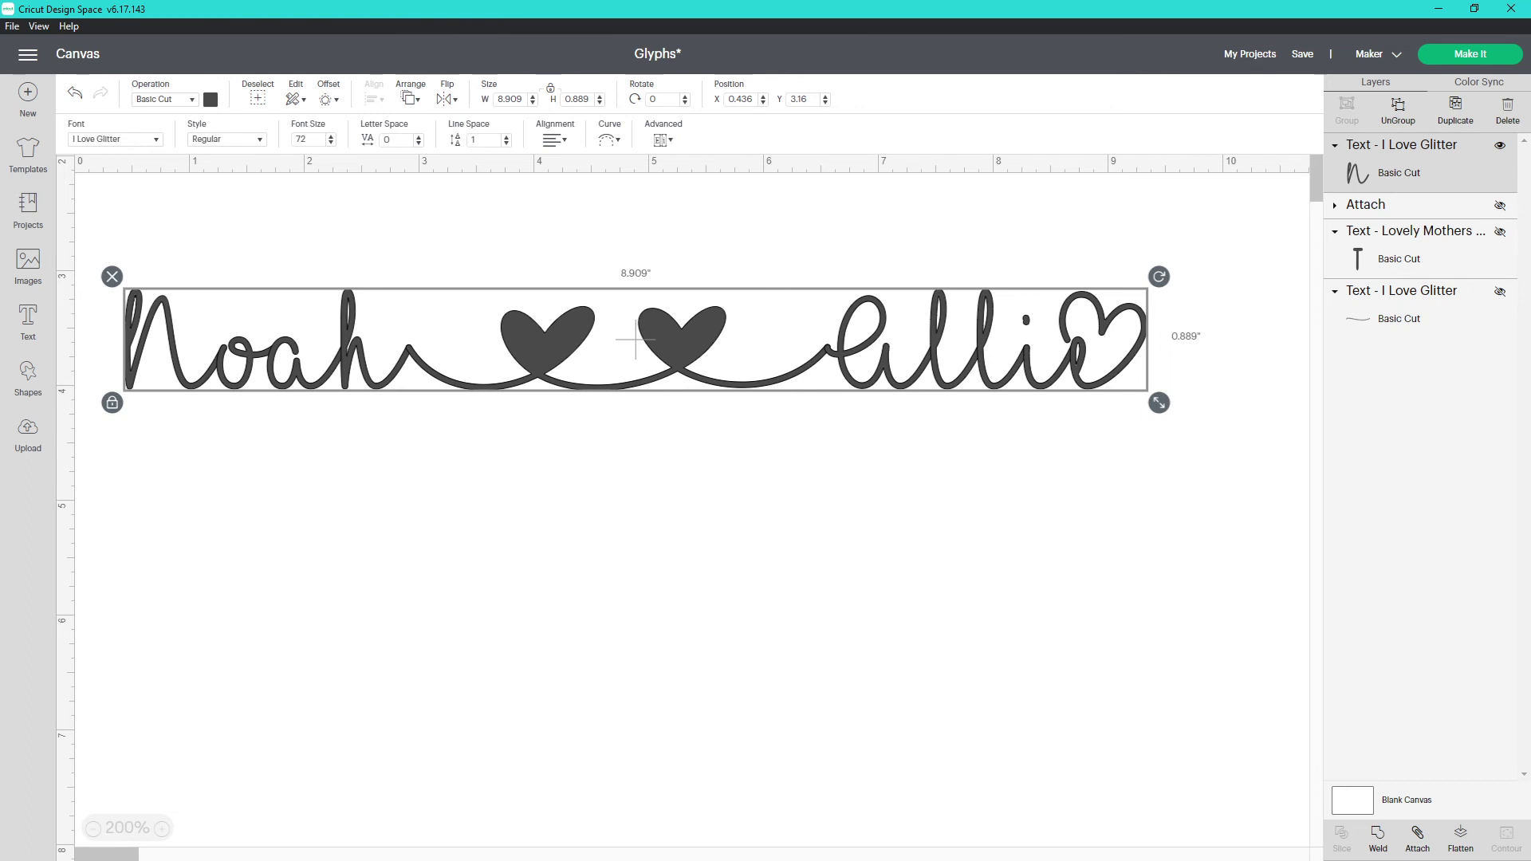
- Try letter spacing at -0.1, 0 and 0.1, ending at 0.1
key("Down")
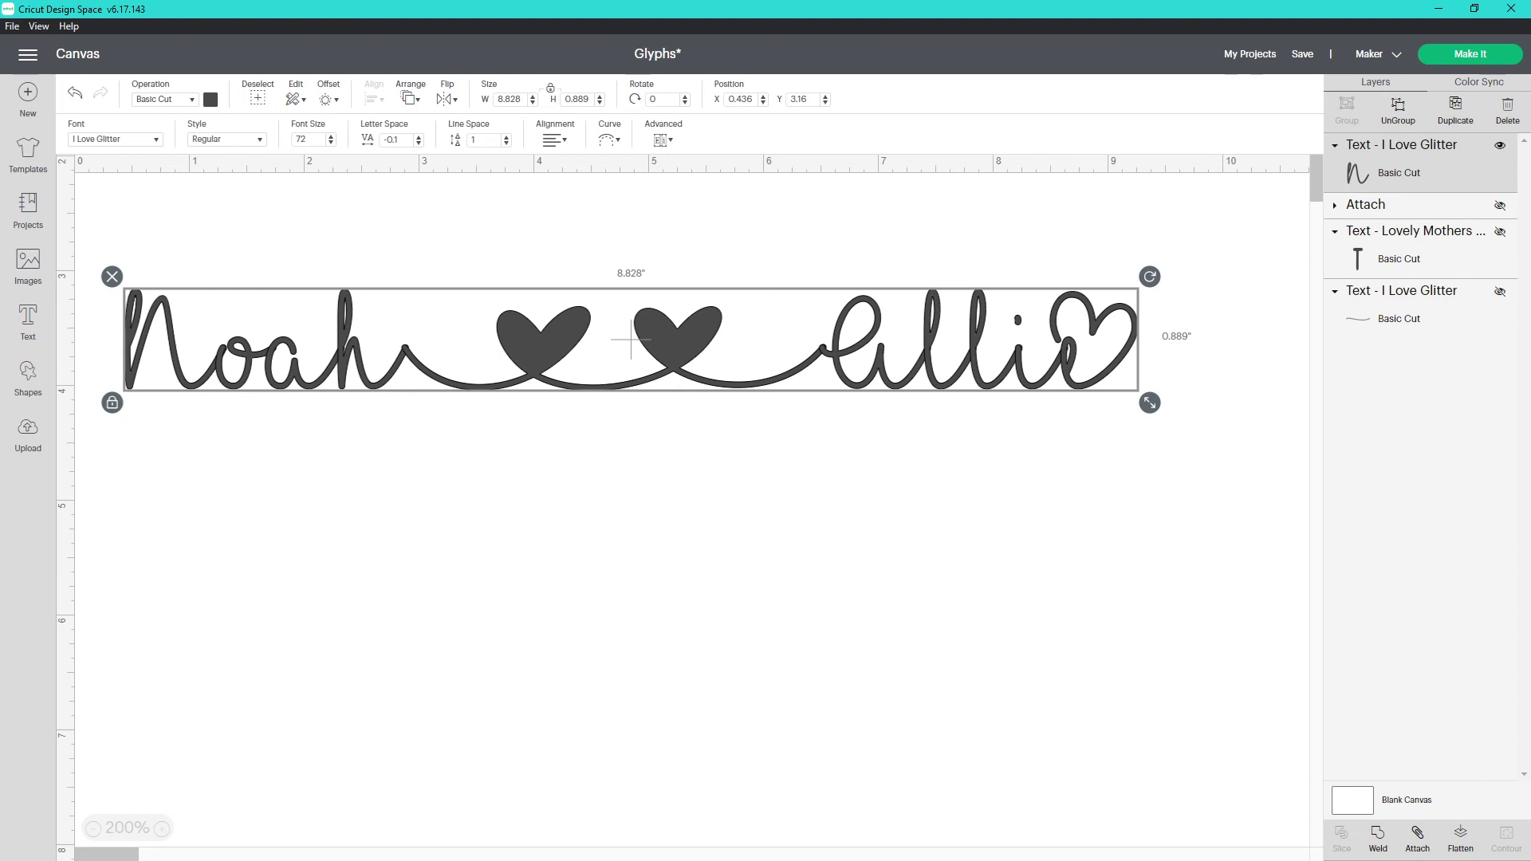
key("Up")
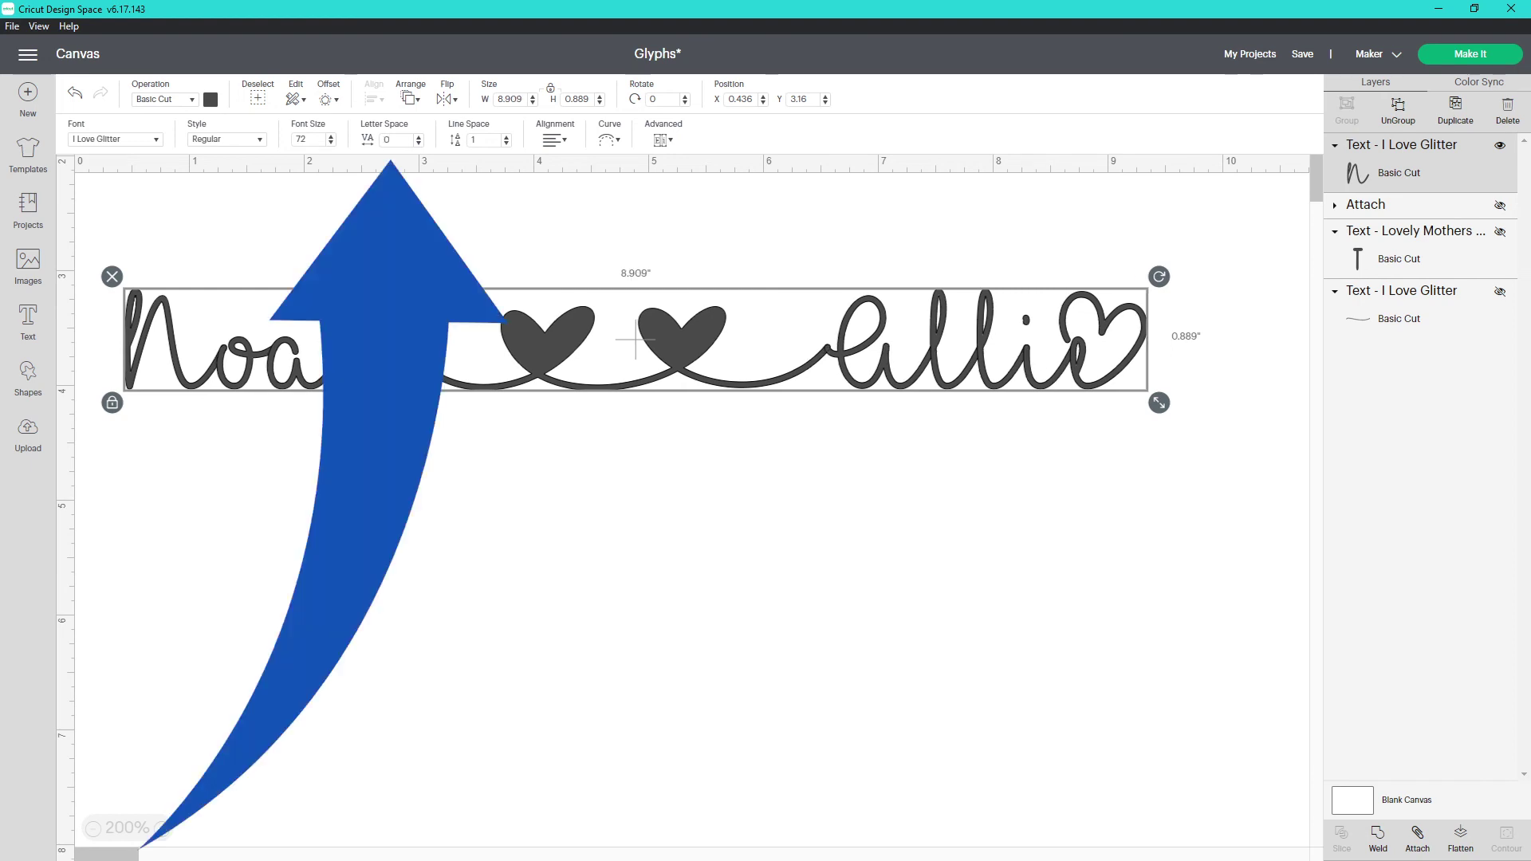
key("Up")
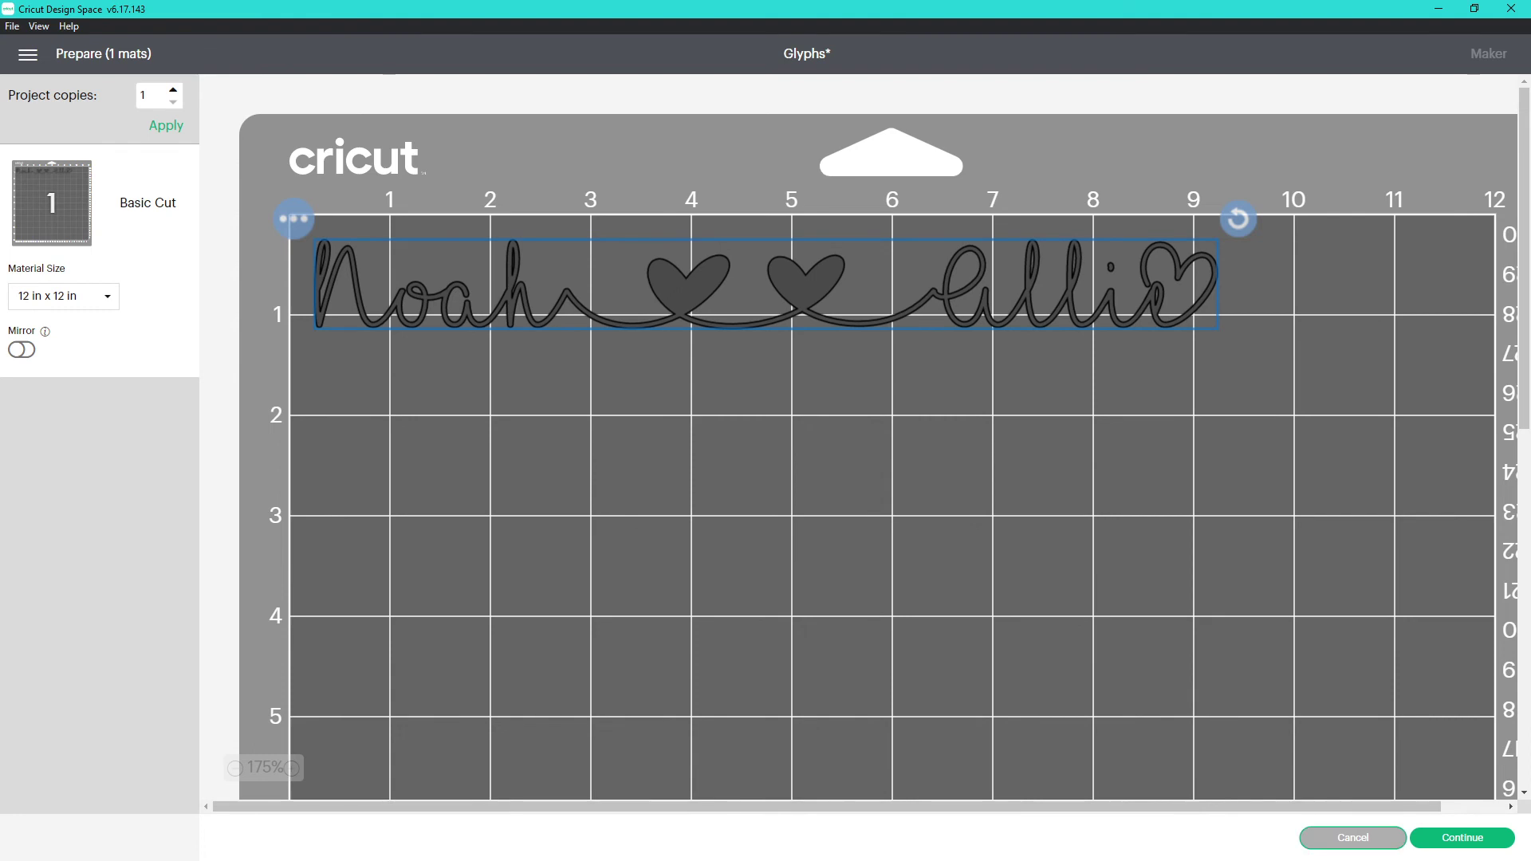
- Return from the mat preview to the canvas and set the text height to 20
left_click(1353, 838)
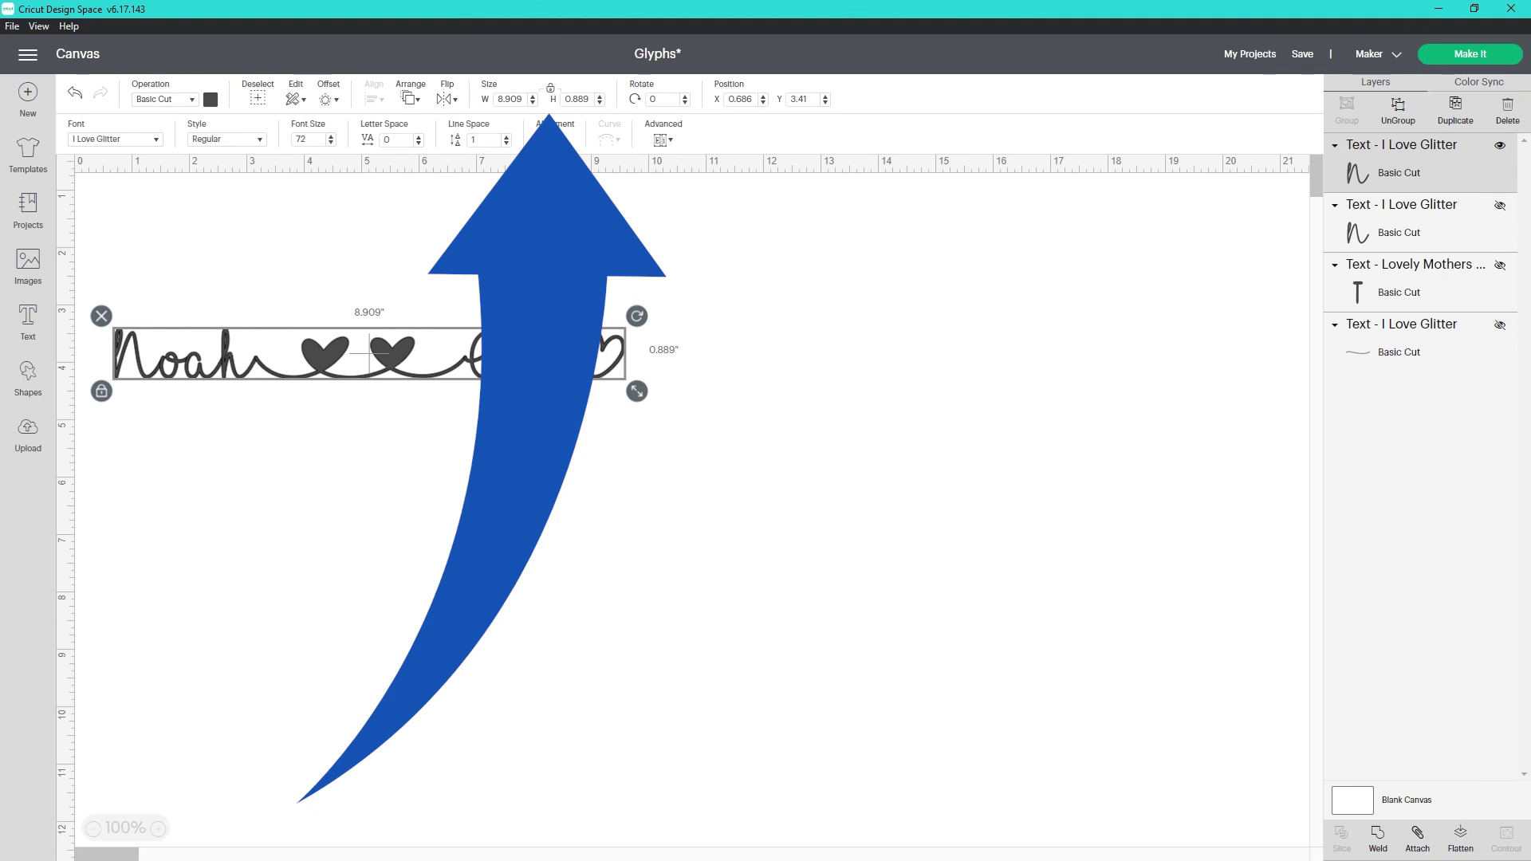
left_click(576, 99)
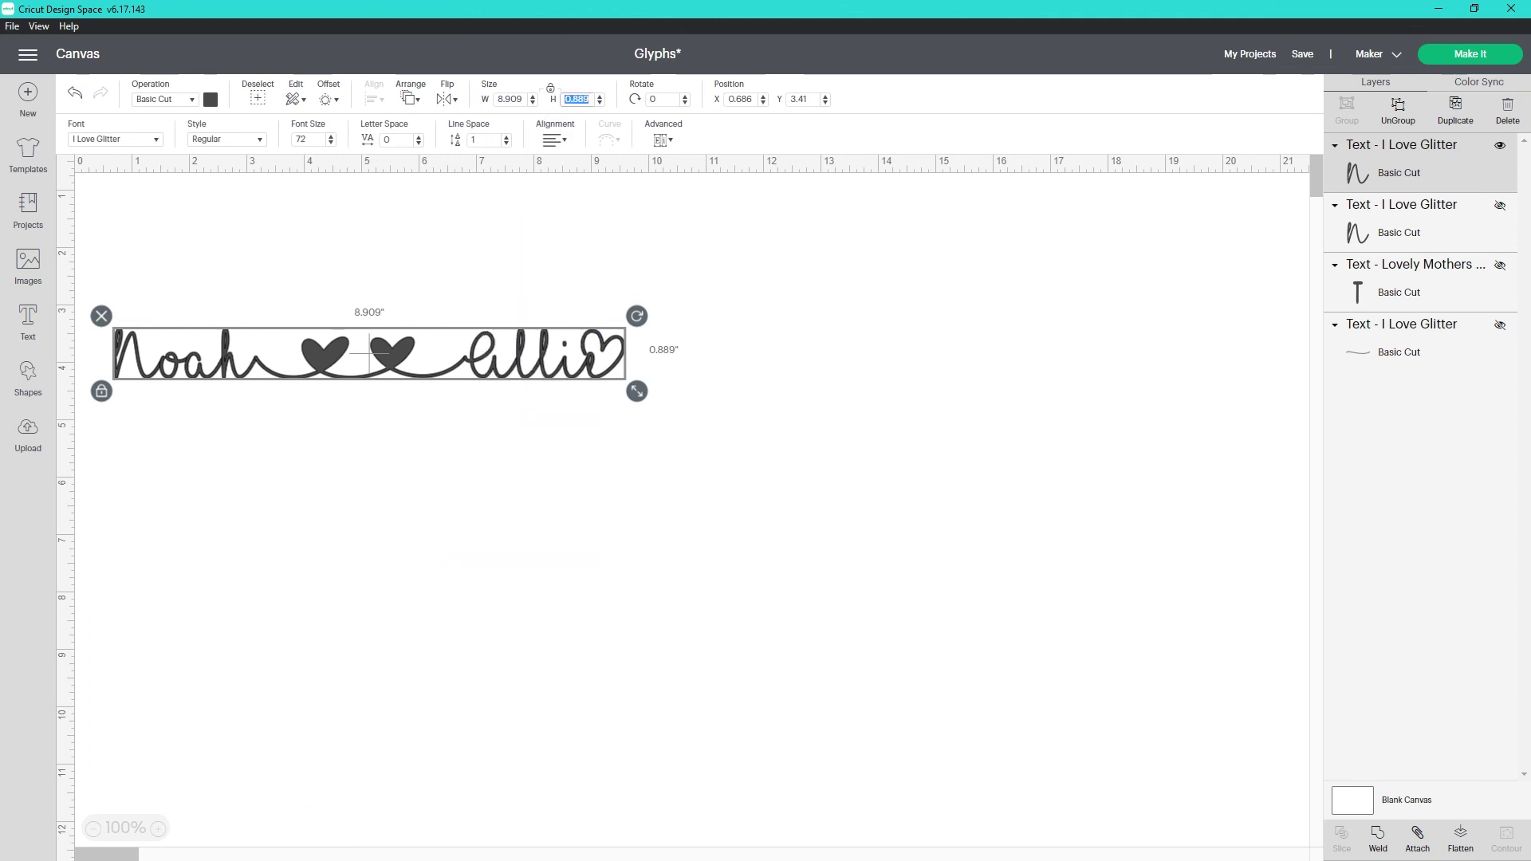
type("20")
key("Return")
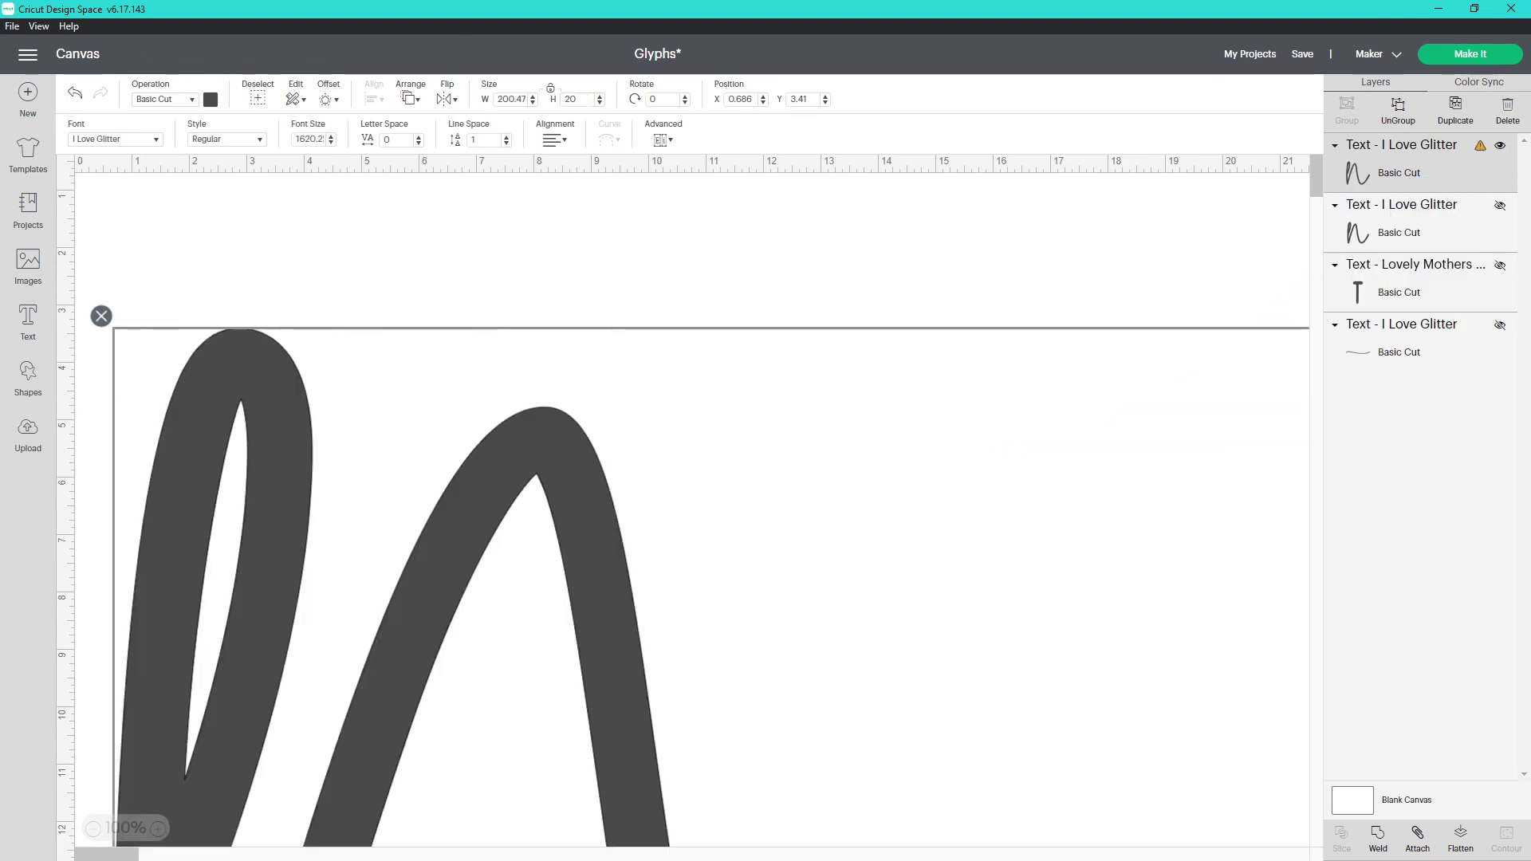
- Weld the name text into one shape and start clearing its height value
key("Escape")
left_click(1378, 837)
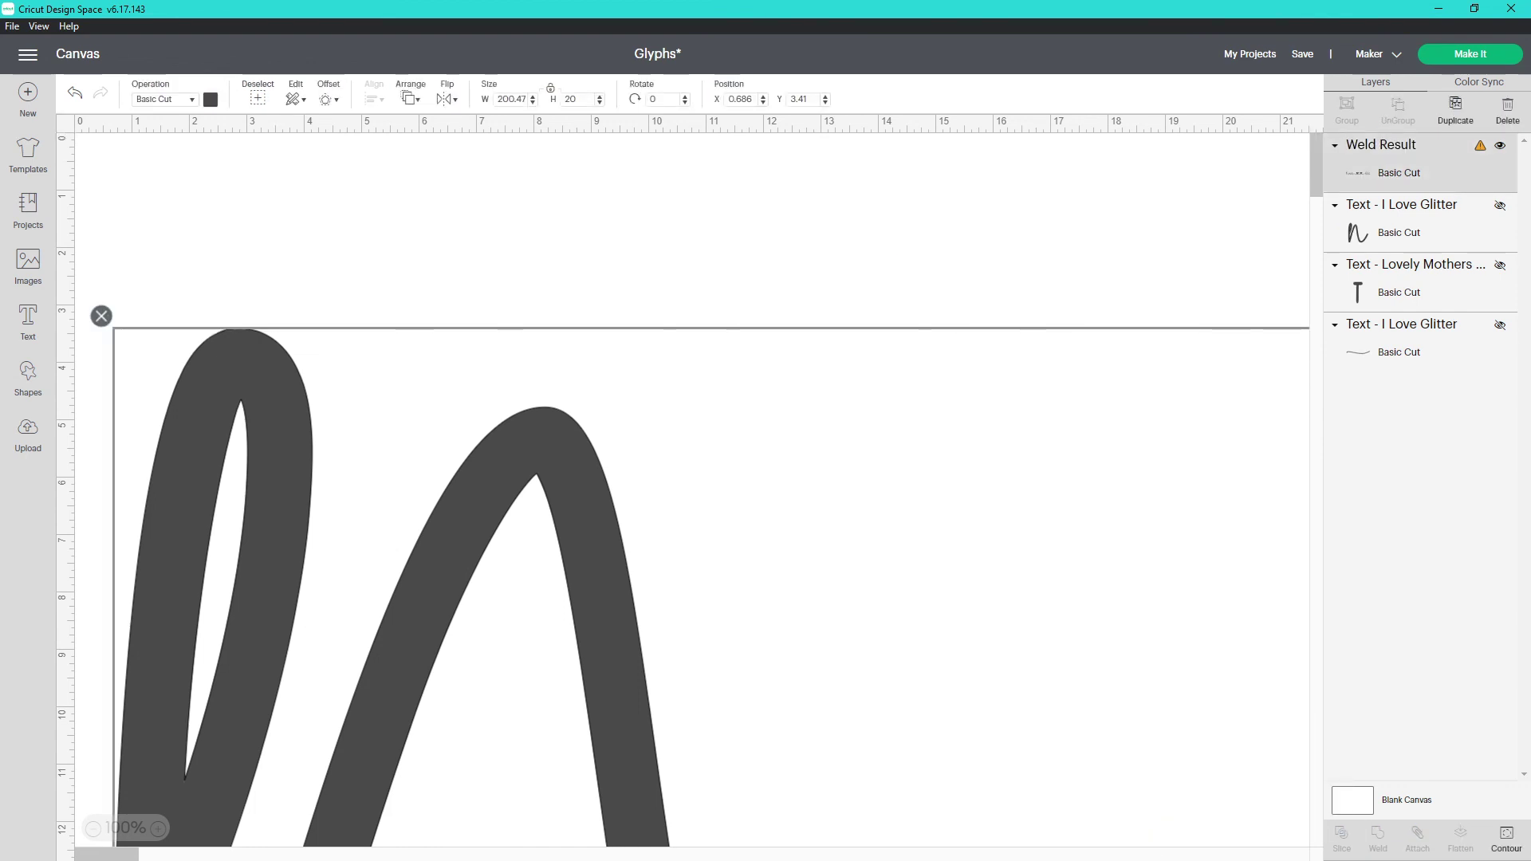
left_click(571, 99)
key("BackSpace")
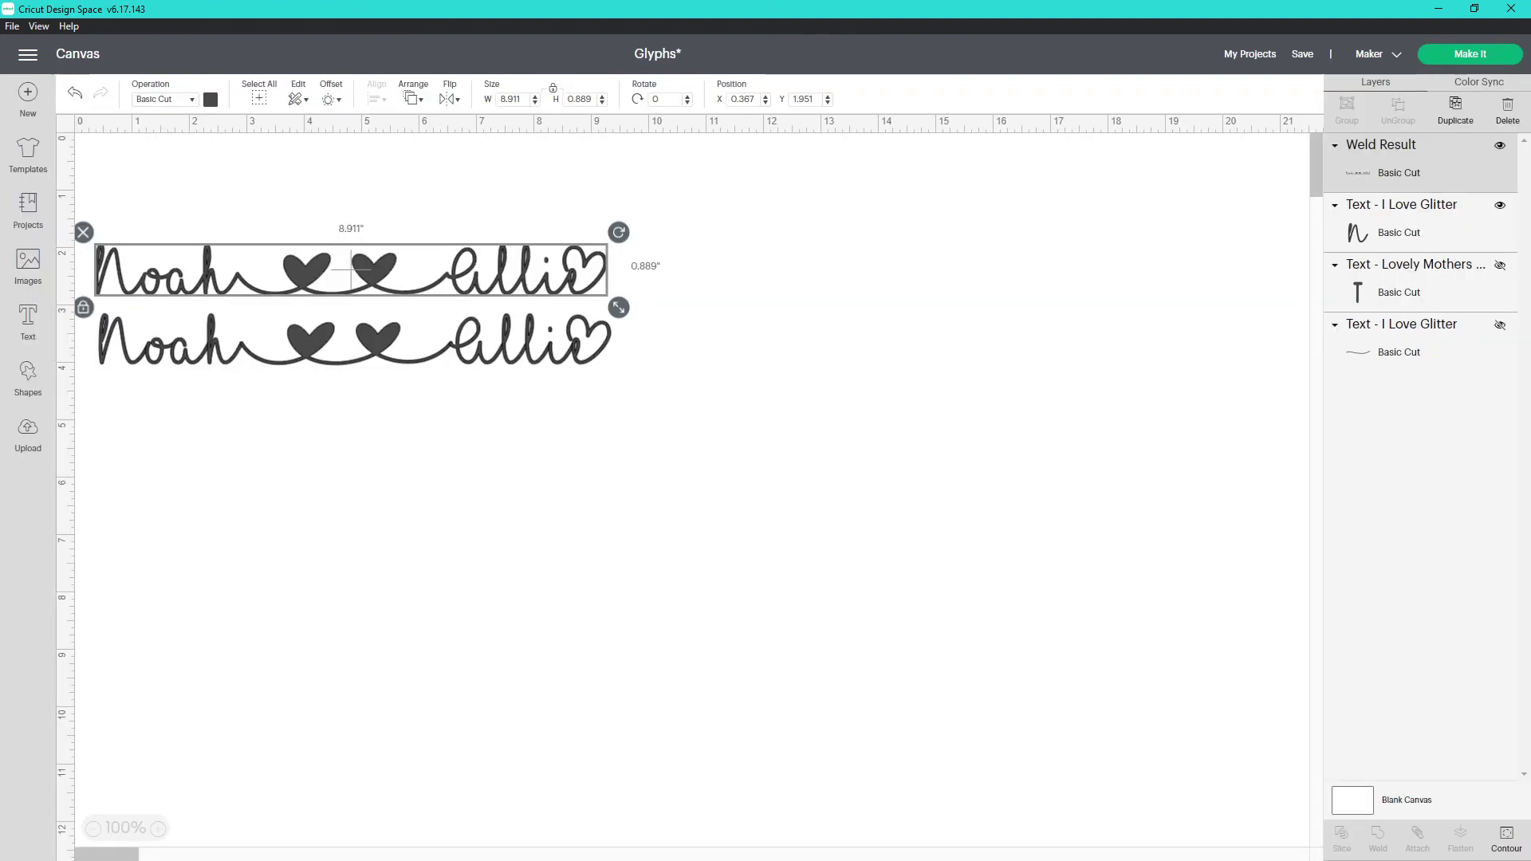
- Ungroup the lower name copy into separate letters and nudge its closing heart slightly right
left_click(355, 339)
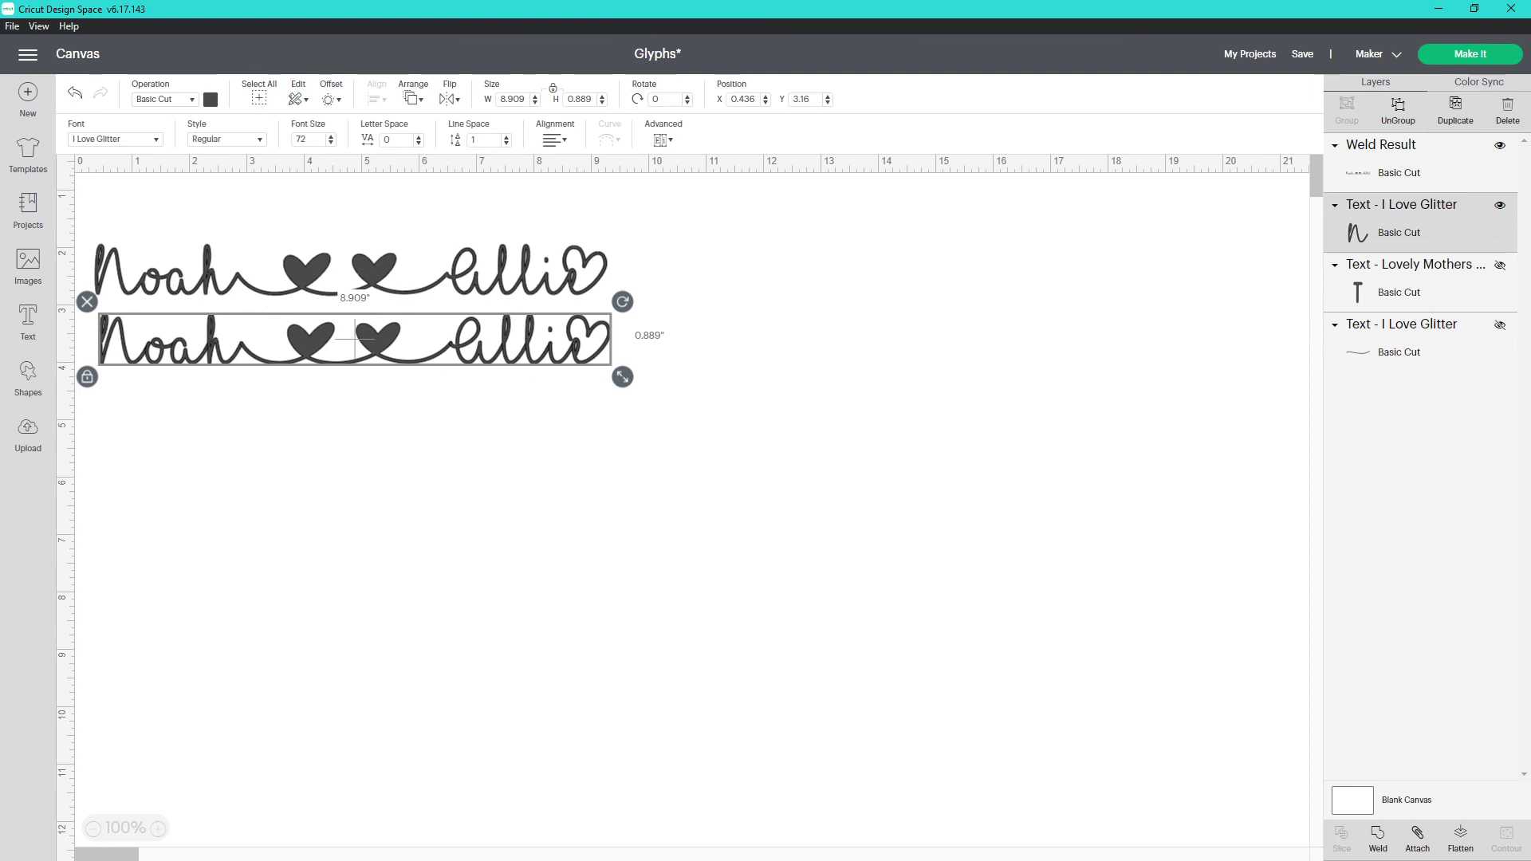
key("ctrl+shift+g")
left_click(588, 339)
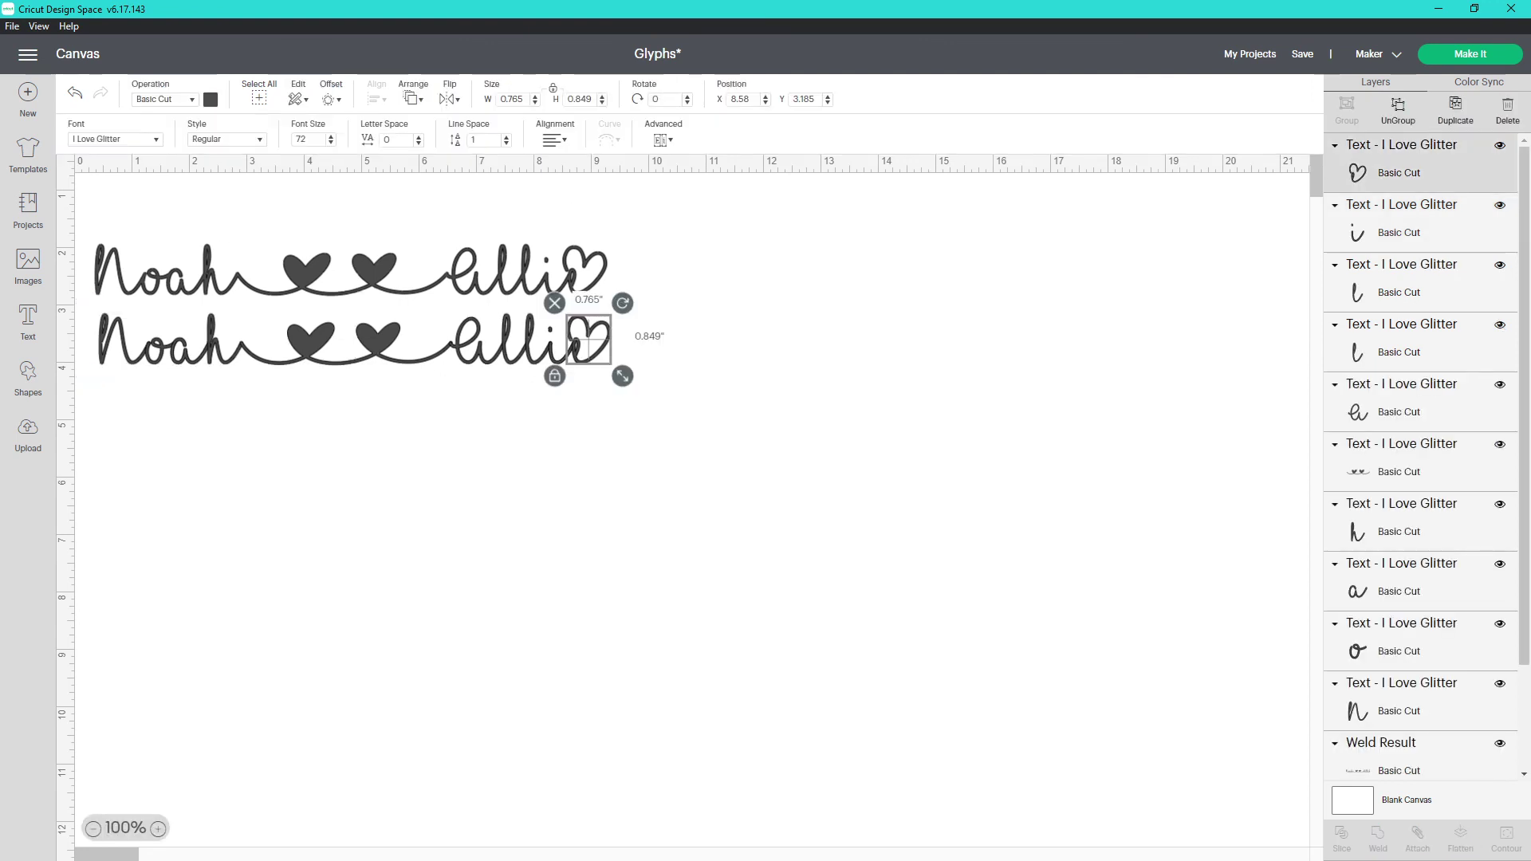
scroll(588, 340, "up", 5)
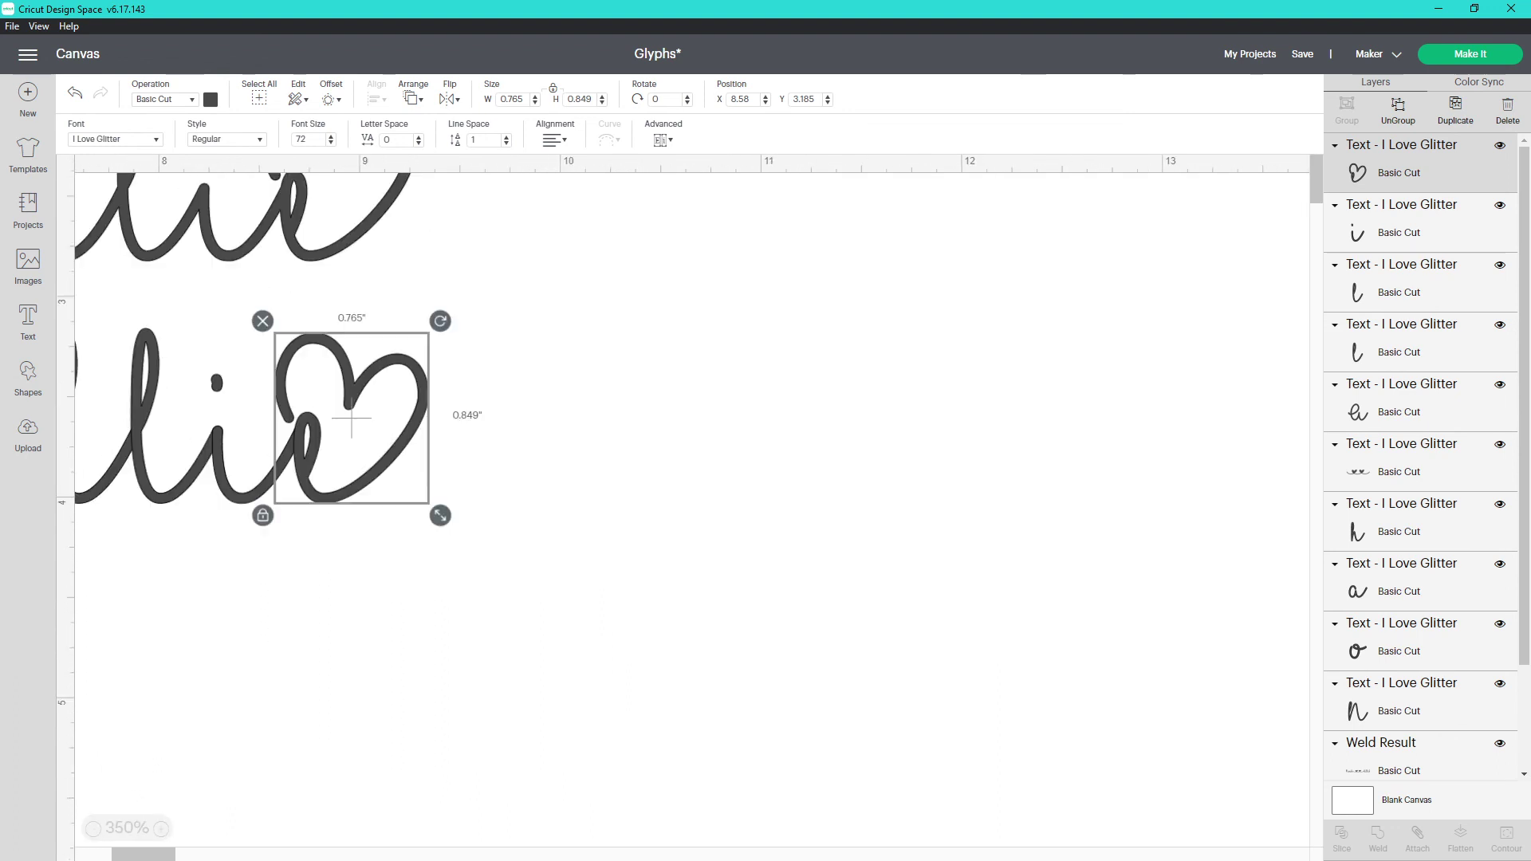
left_click_drag(352, 417, 354, 417)
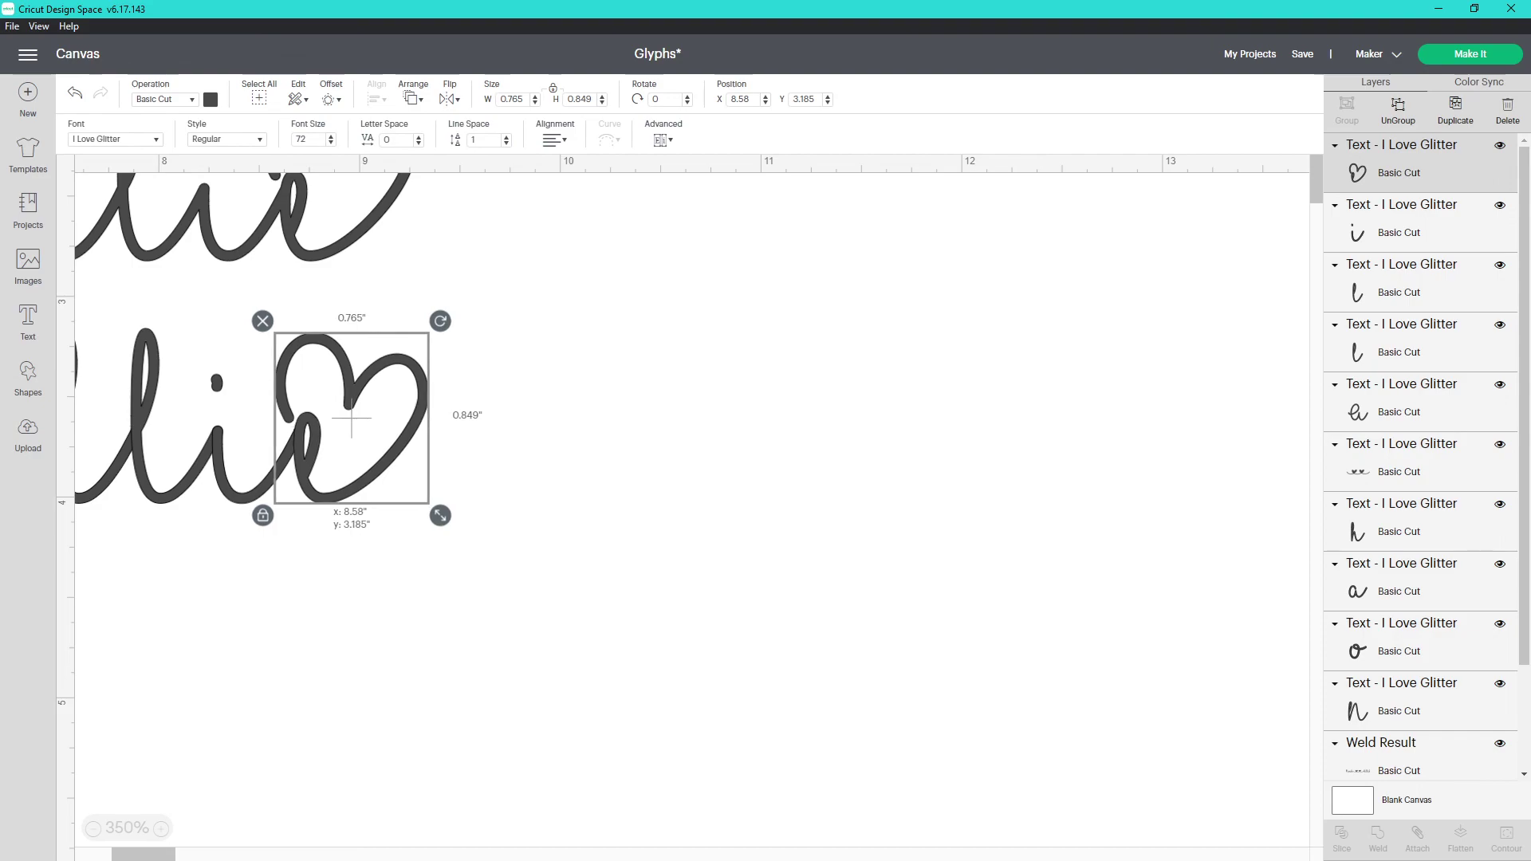